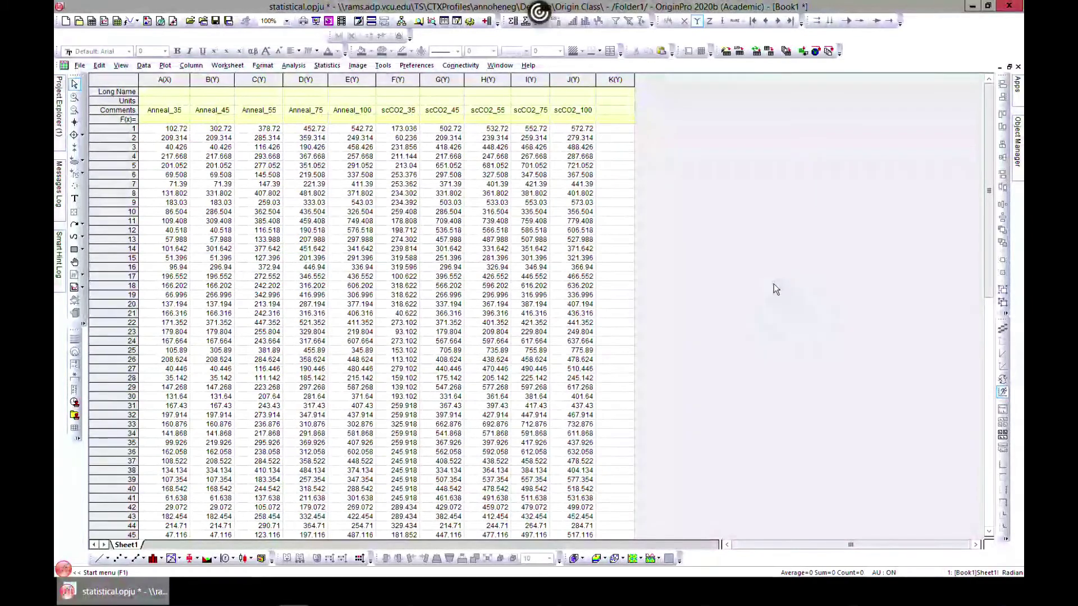
Plot the worksheet data as a histogram from the plot gallery.
left_click(165, 66)
mouse_move(182, 143)
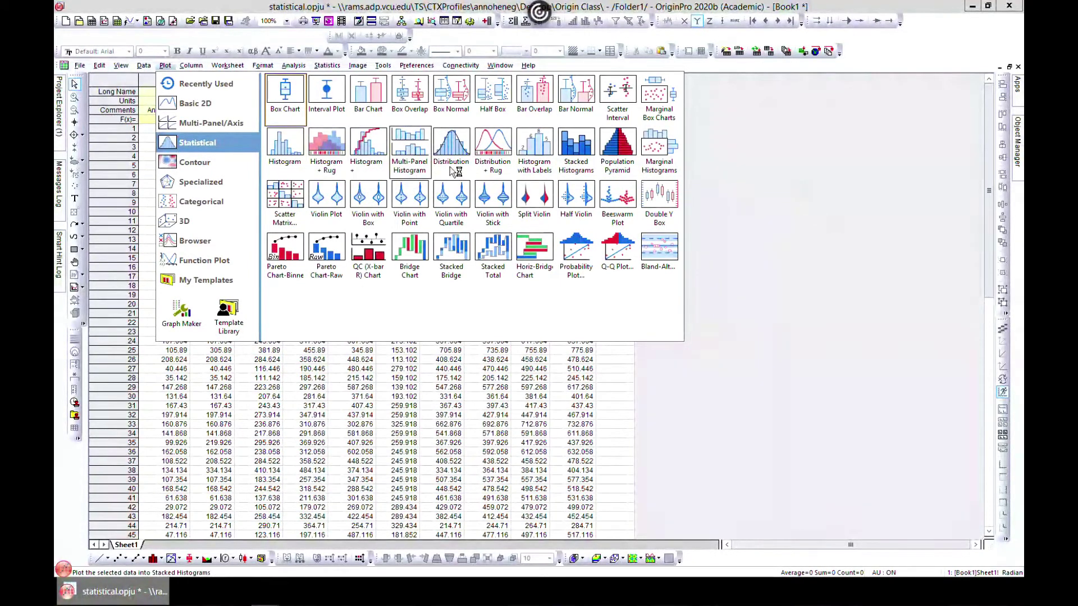
left_click(283, 150)
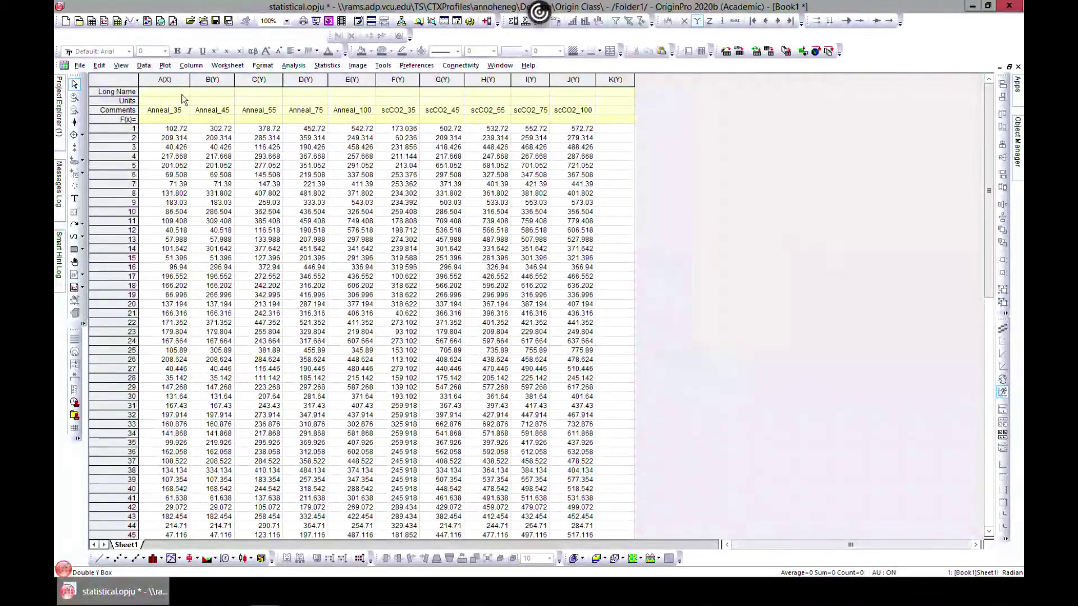
Plot the Anneal_45 column as a histogram and open its Plot Details.
left_click(180, 79)
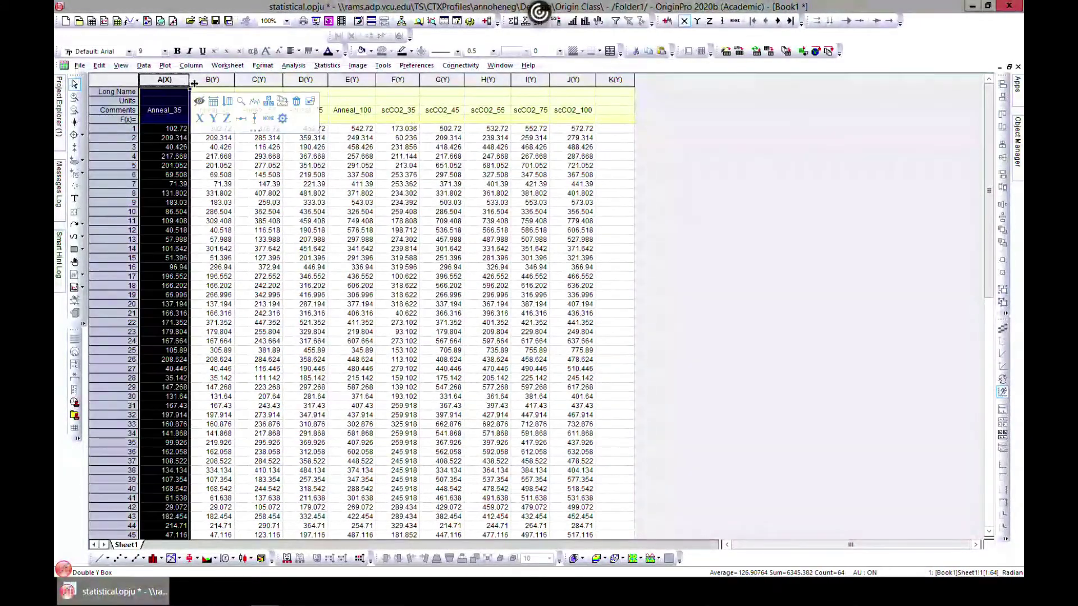
left_click(193, 83)
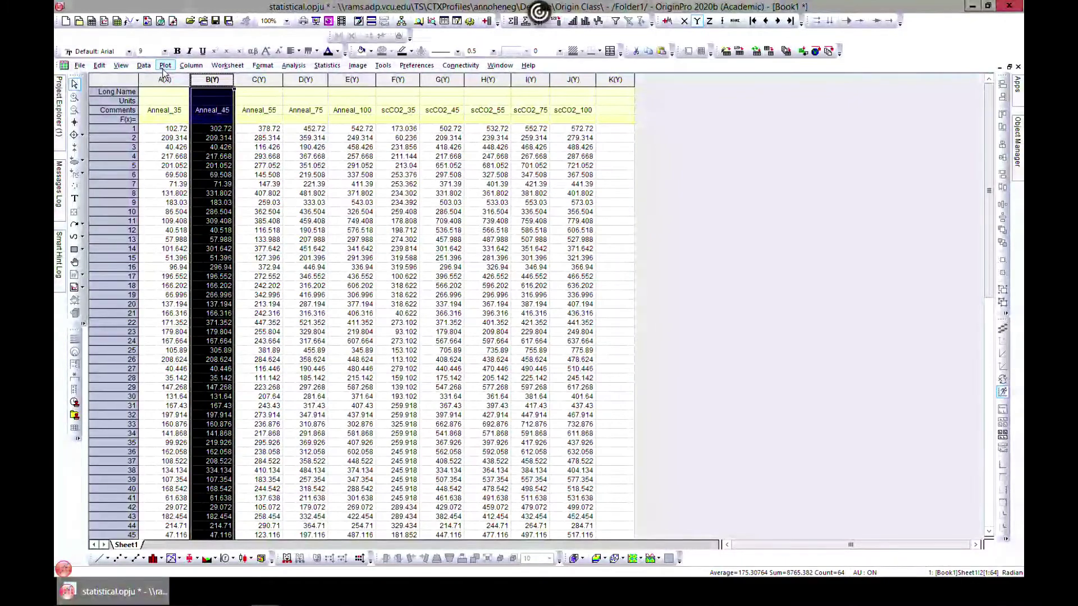
left_click(164, 66)
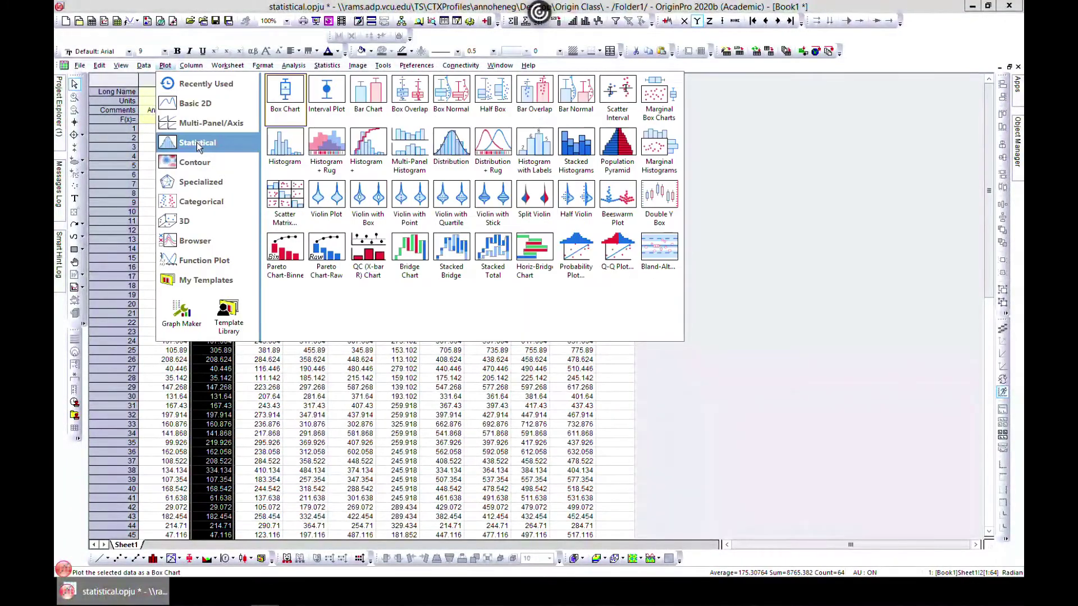
left_click(291, 178)
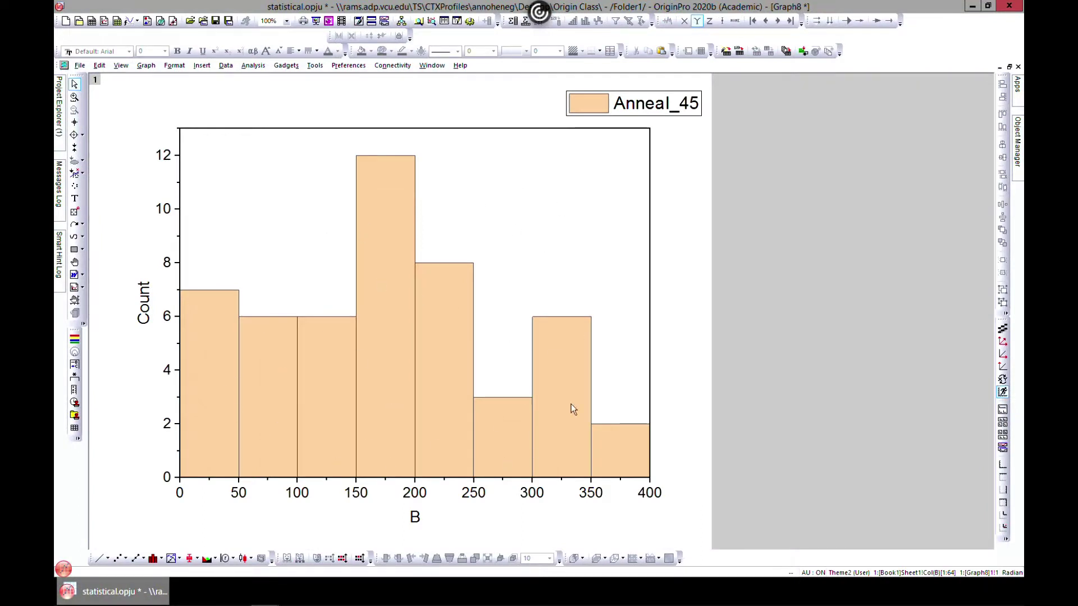
mouse_move(376, 315)
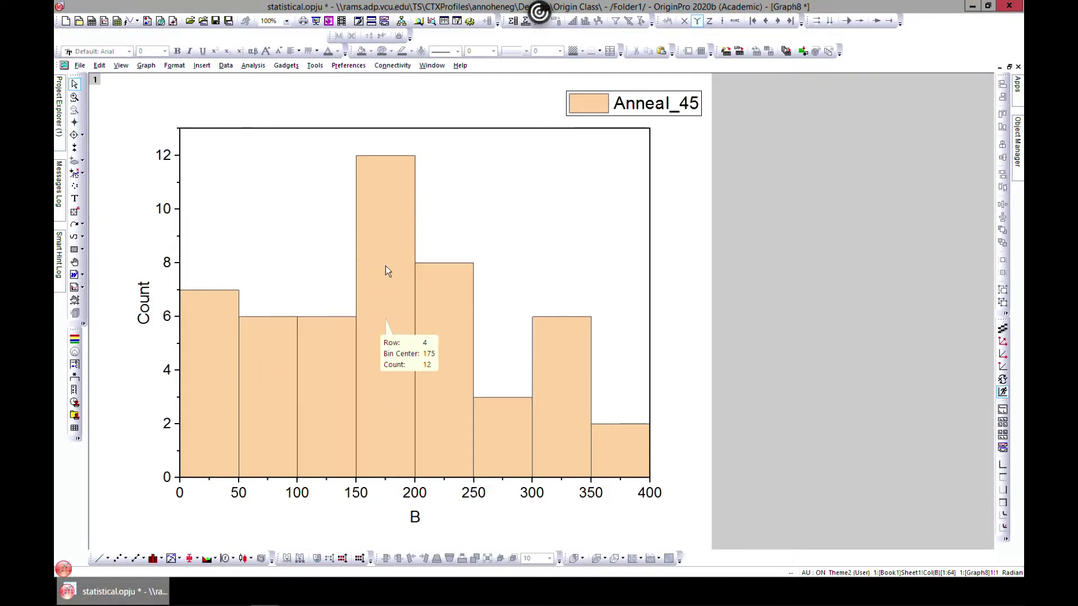
double_click(383, 219)
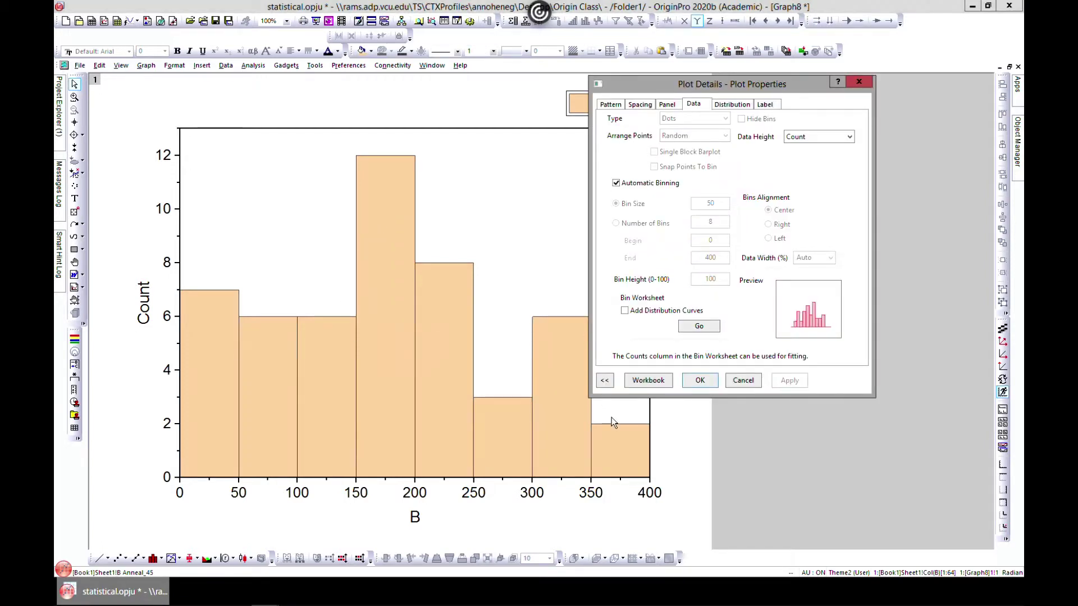
Give the histogram bars red, dashed borders of width 3.
left_click(603, 381)
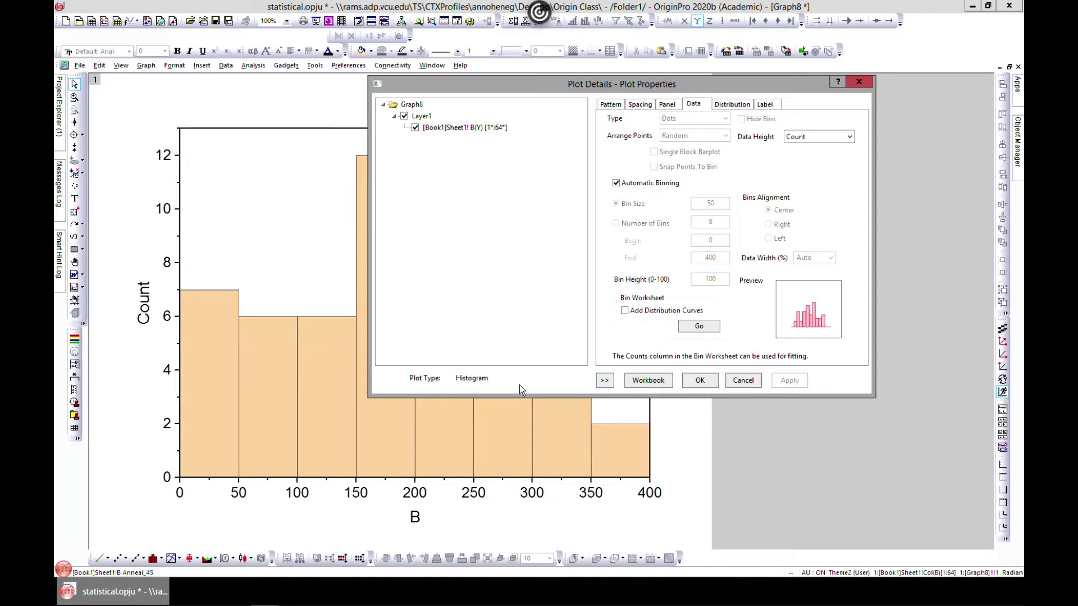
left_click(602, 381)
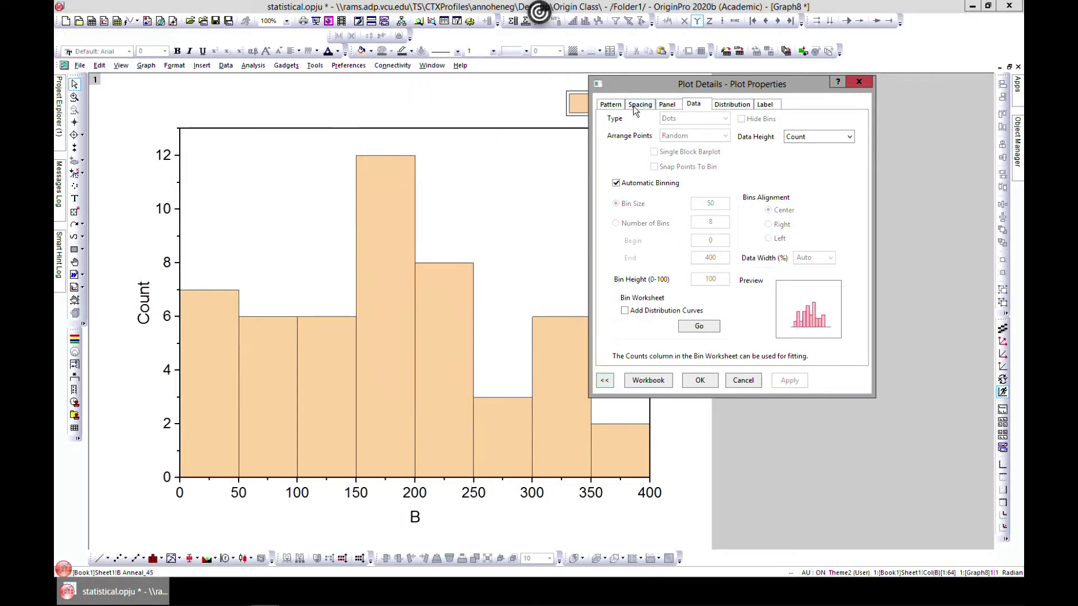
left_click(612, 105)
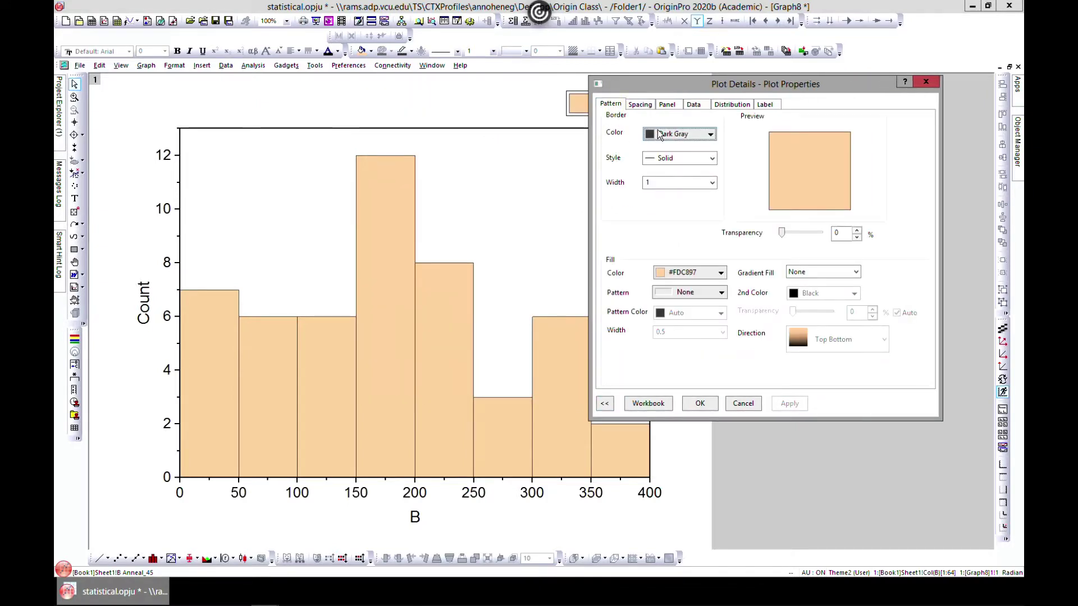
left_click(708, 137)
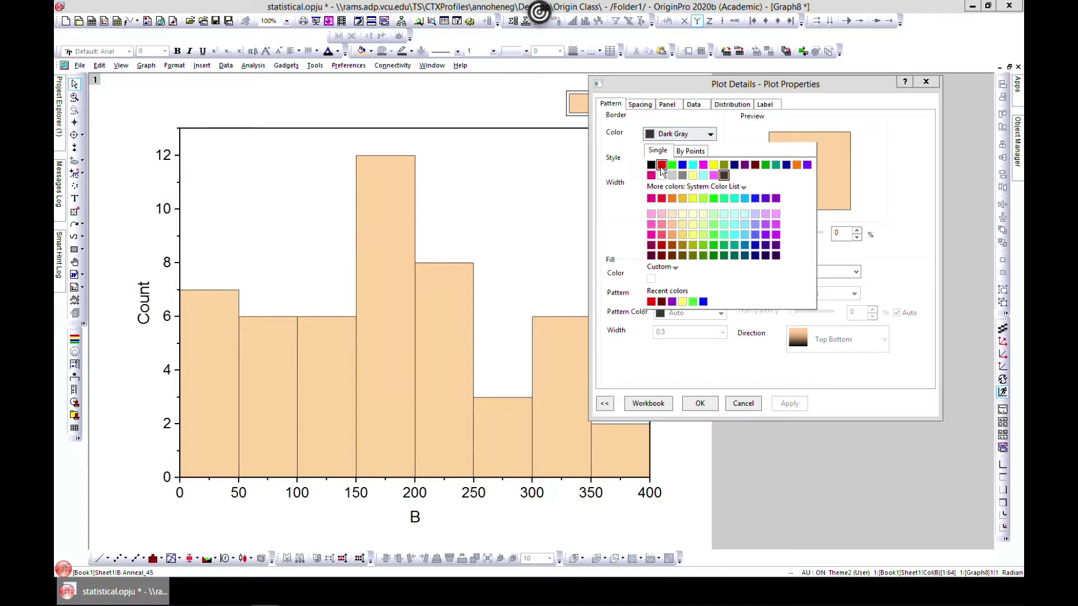
left_click(662, 165)
left_click(712, 158)
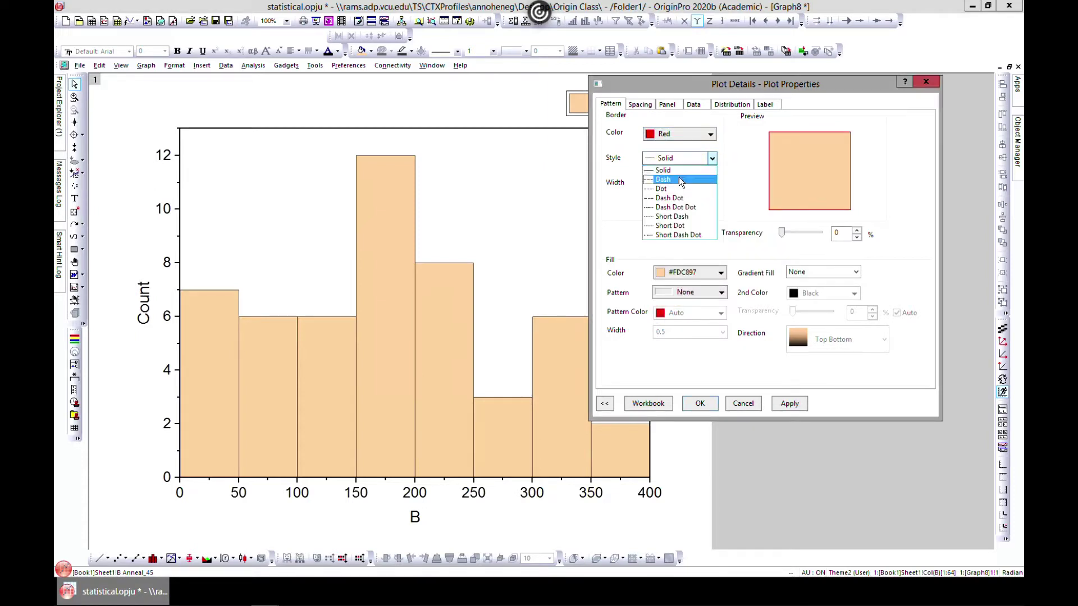
left_click(679, 179)
left_click(711, 185)
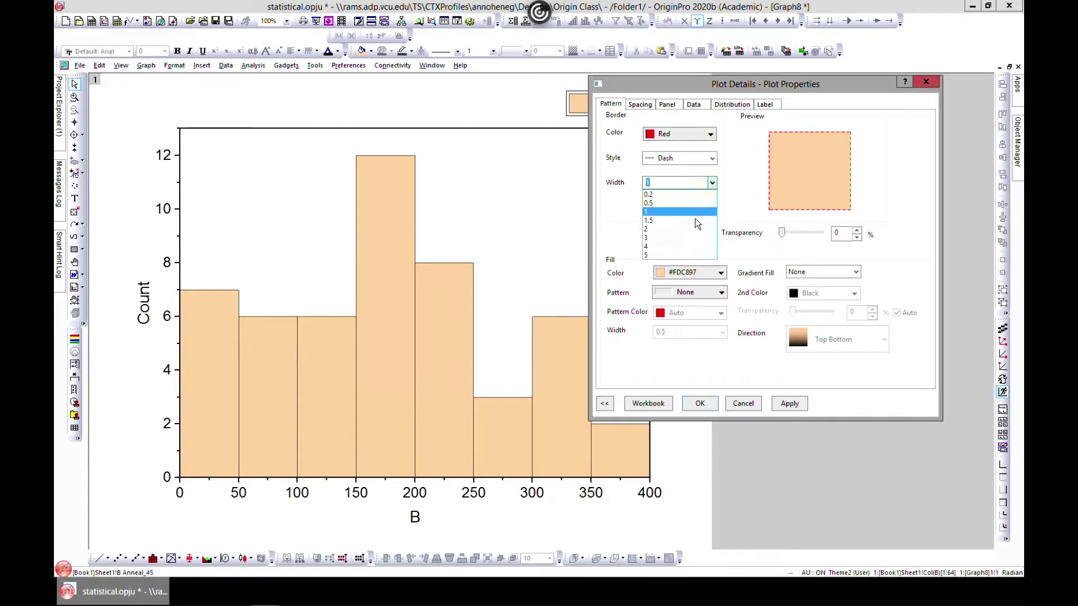
left_click(693, 239)
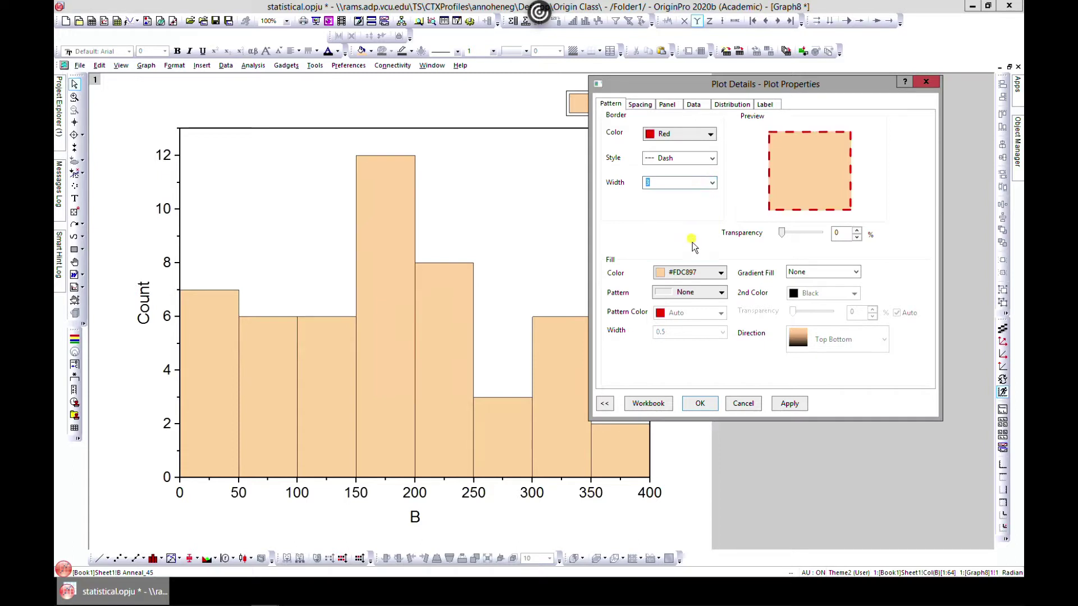
left_click(803, 407)
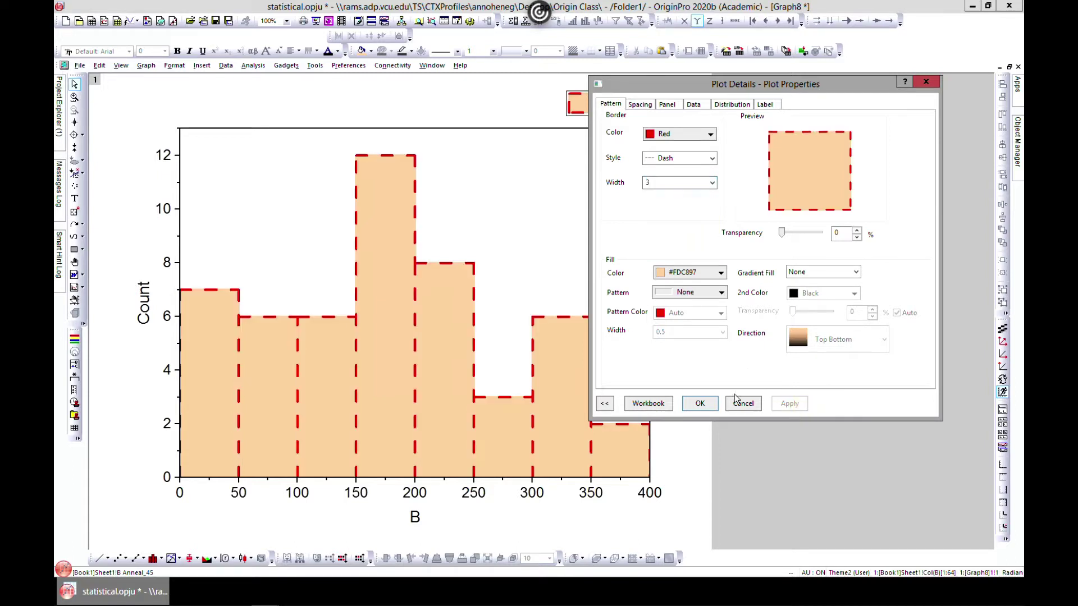
Fill the bars red with a sparse cross-hatch pattern.
left_click(719, 273)
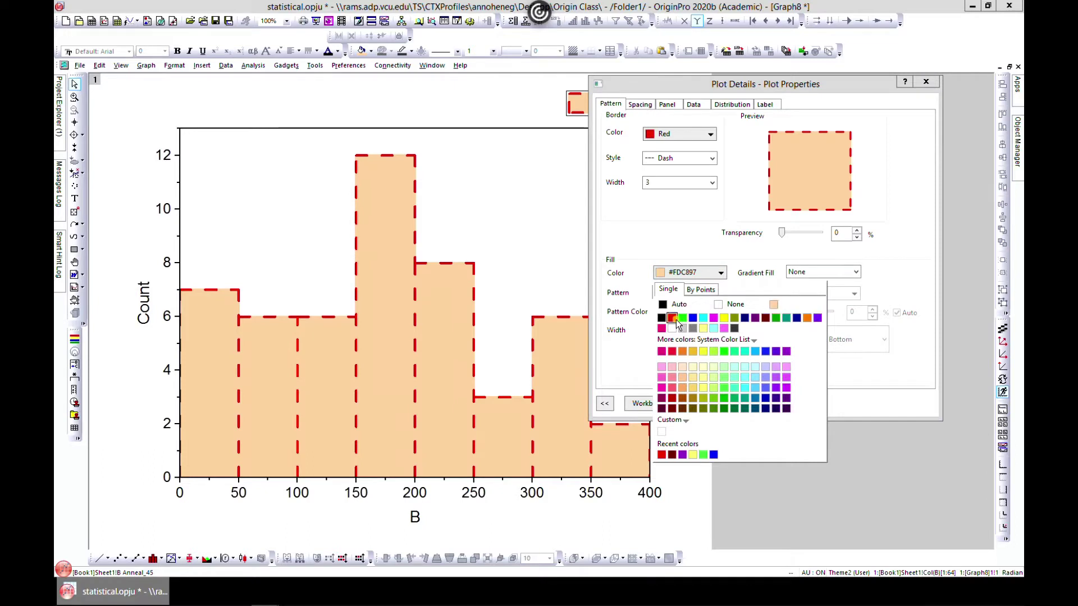
left_click(672, 318)
left_click(789, 404)
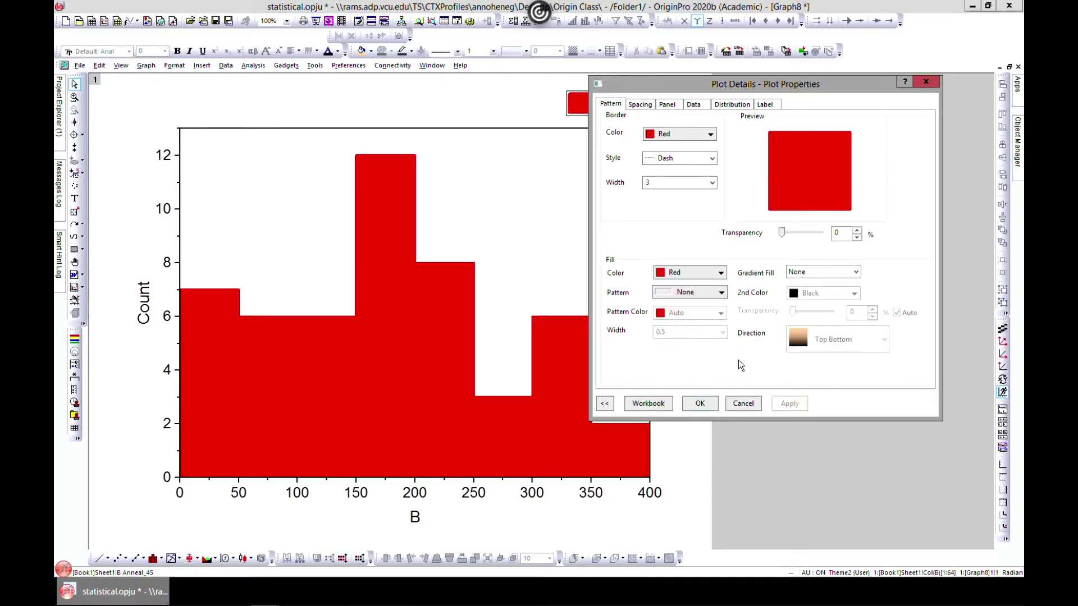
left_click(719, 294)
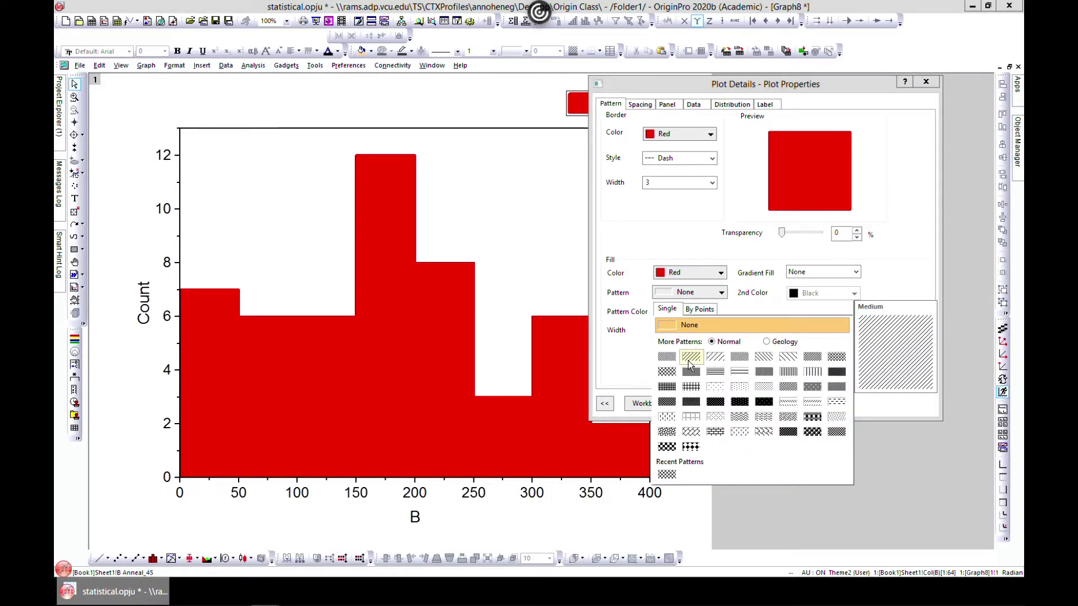
left_click(667, 372)
left_click(791, 404)
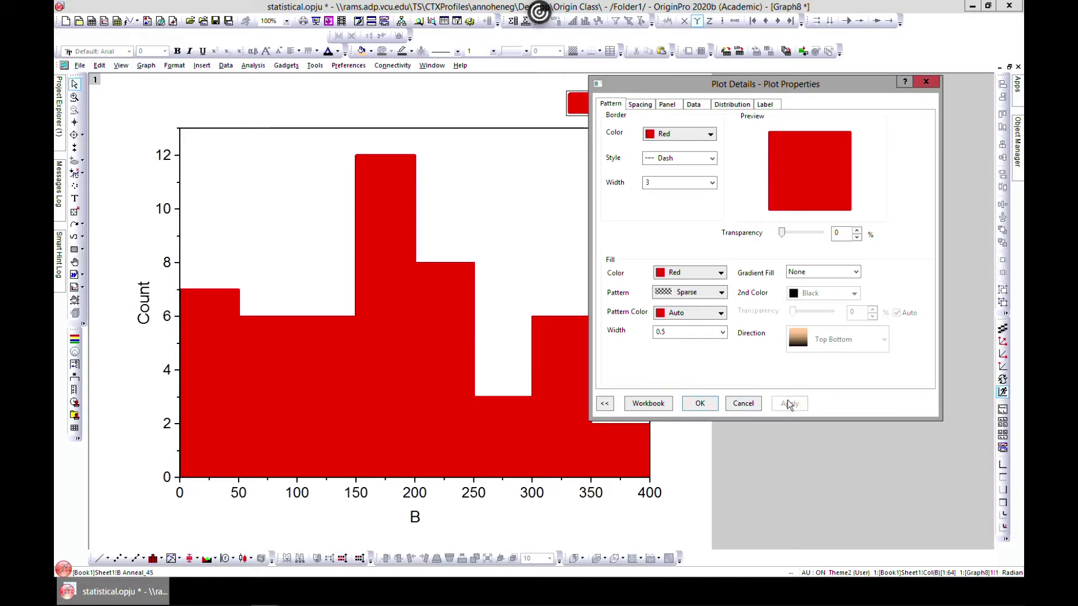
Switch the bar borders back to solid and change the fill to pink.
left_click(712, 159)
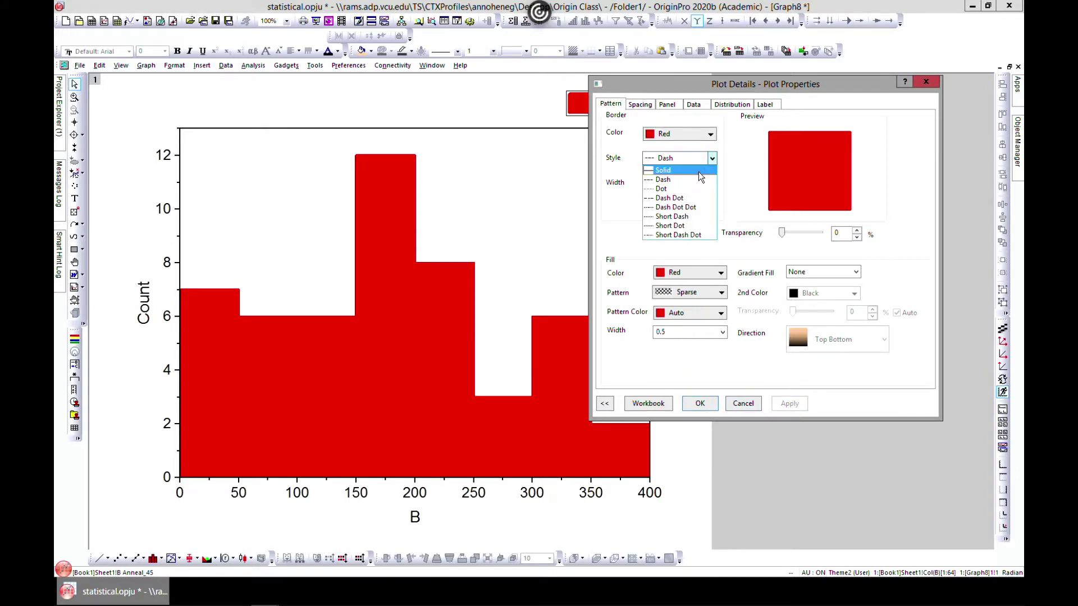
left_click(700, 174)
left_click(790, 403)
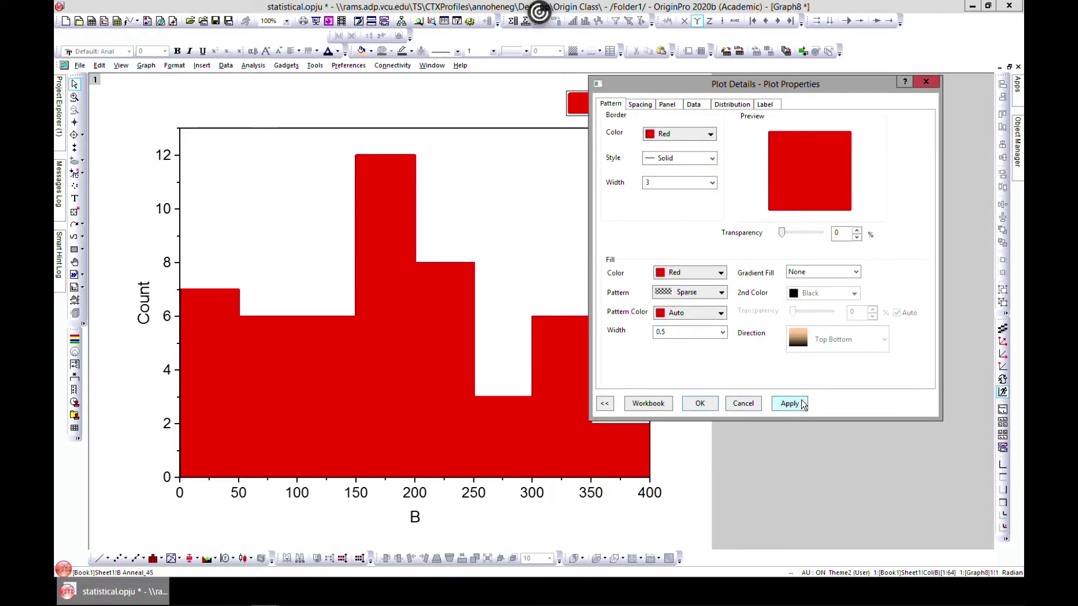
left_click(722, 274)
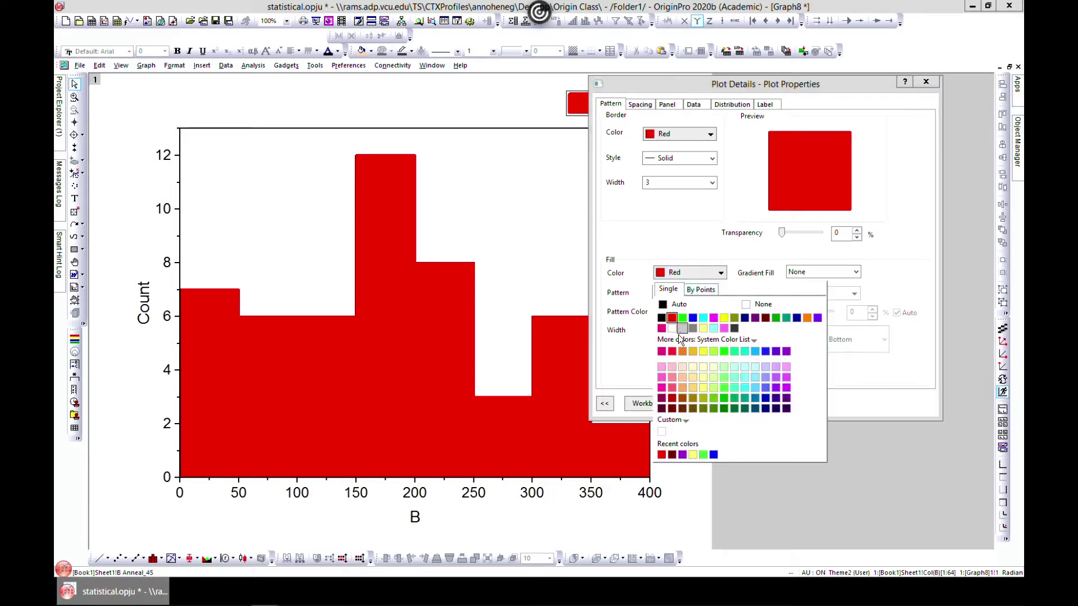
left_click(662, 328)
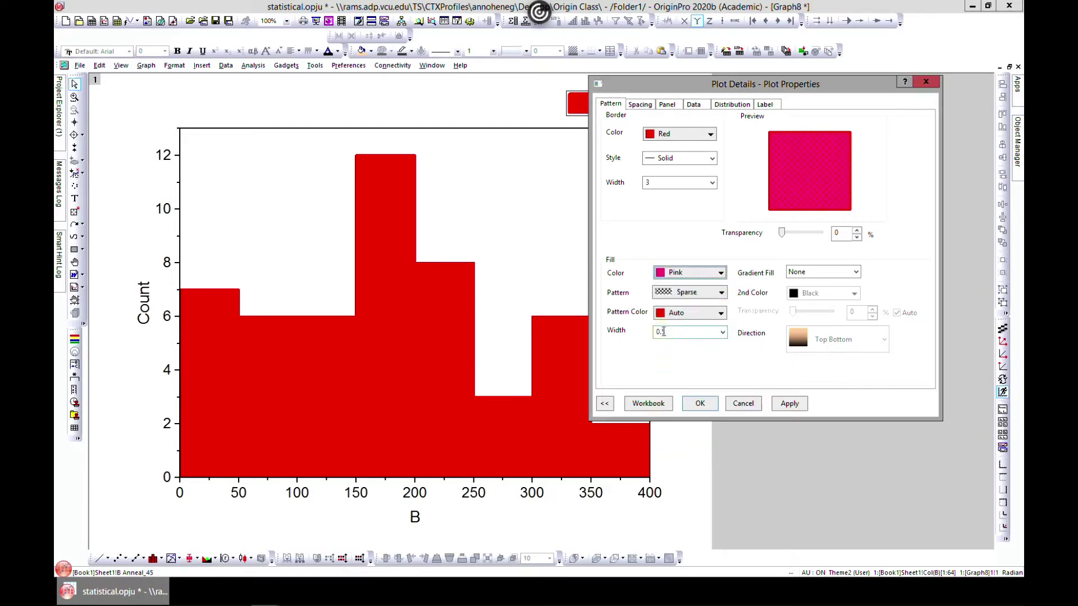
left_click(784, 402)
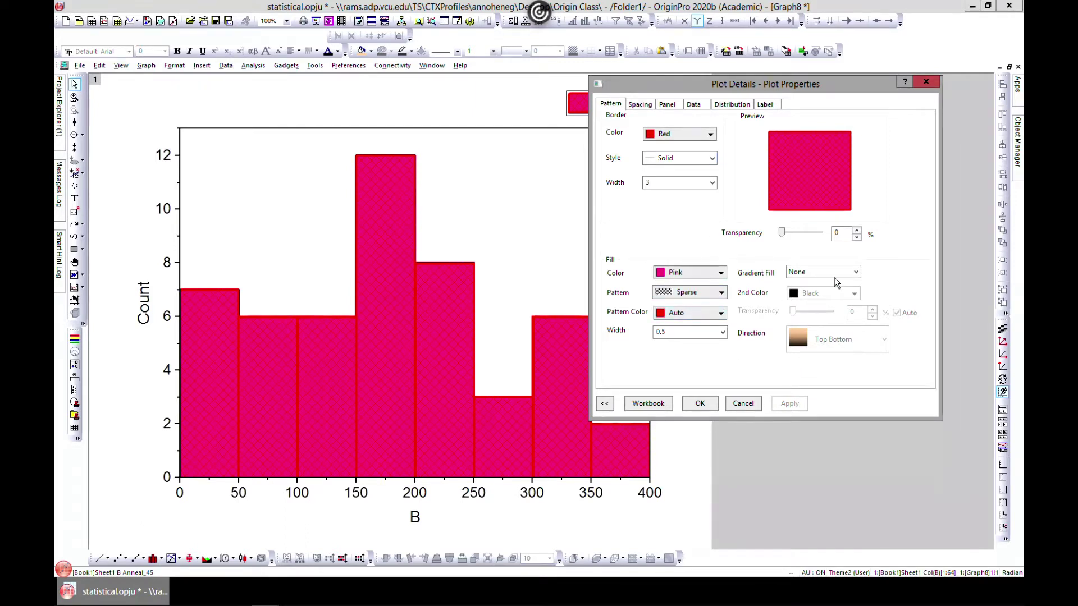
Change the bar fill pattern to 60%.
left_click(721, 293)
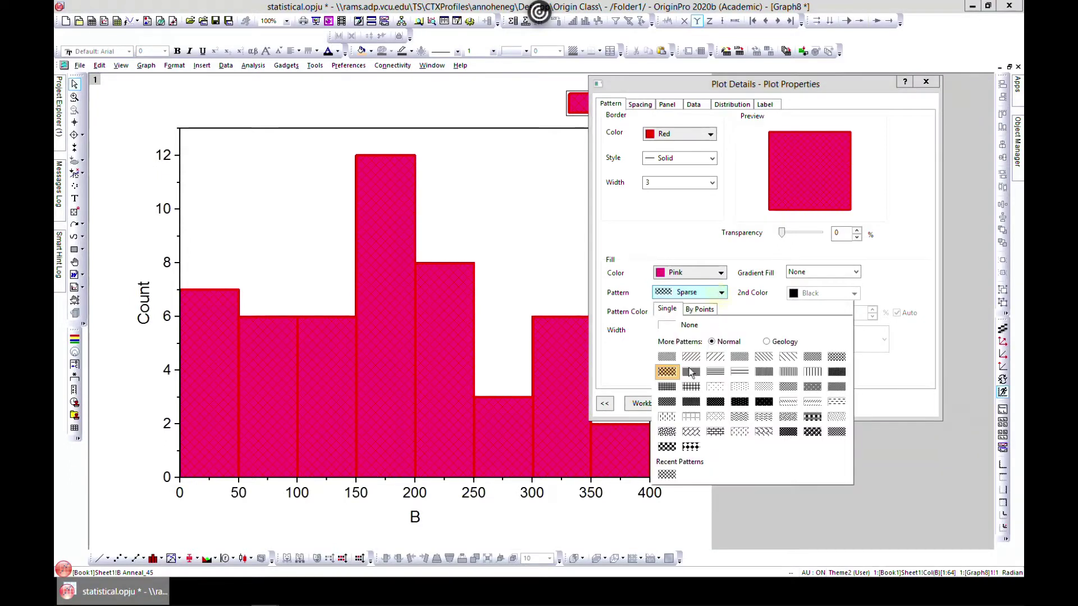
left_click(677, 405)
left_click(791, 403)
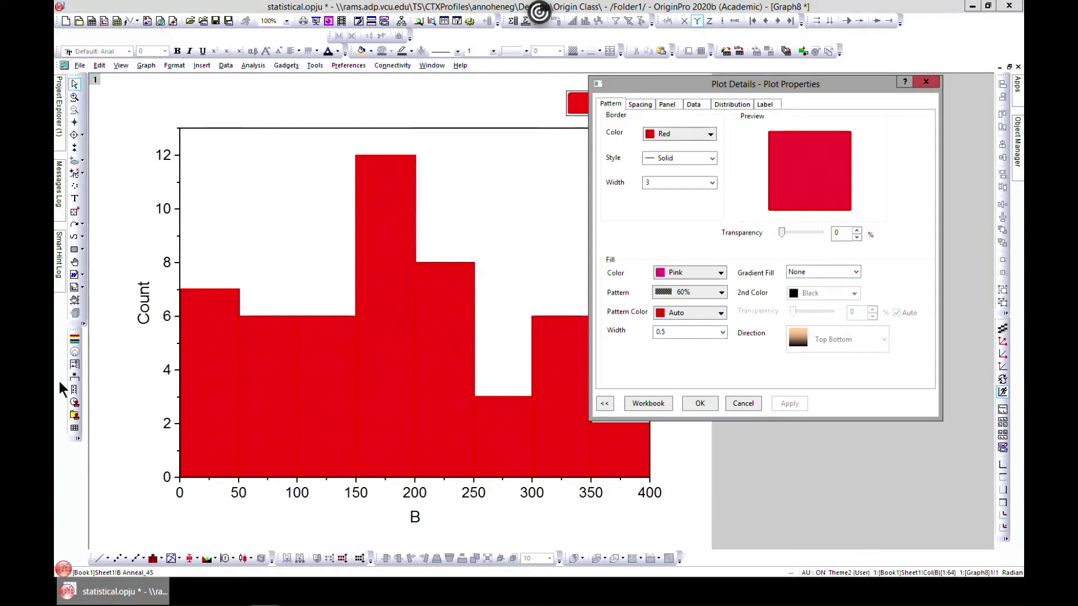
left_click(640, 105)
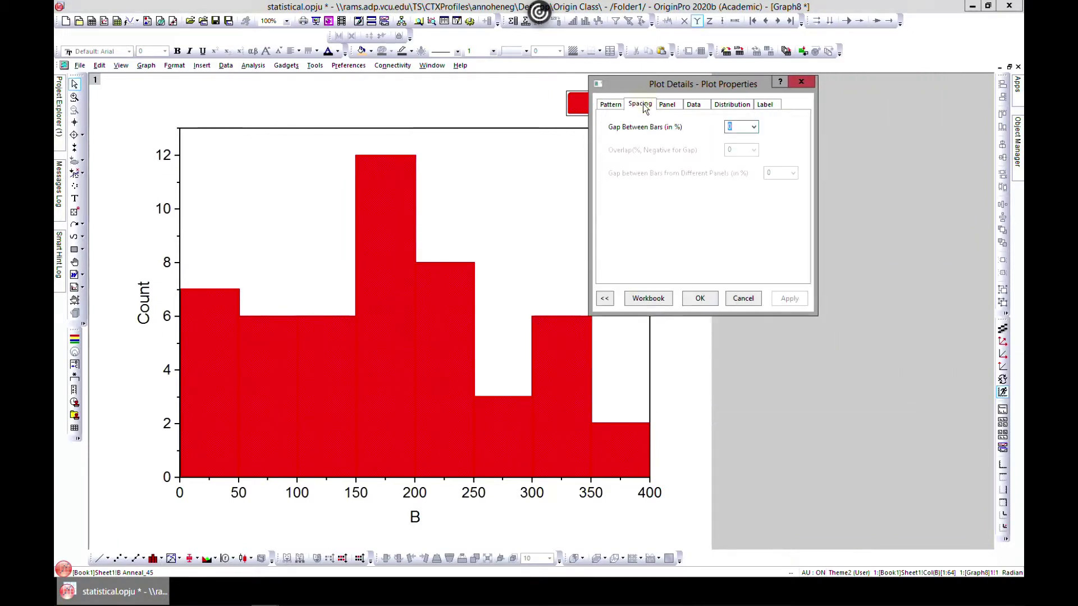
Set the gap between bars to 40%, then to 0 so bins touch.
left_click(756, 127)
left_click(734, 185)
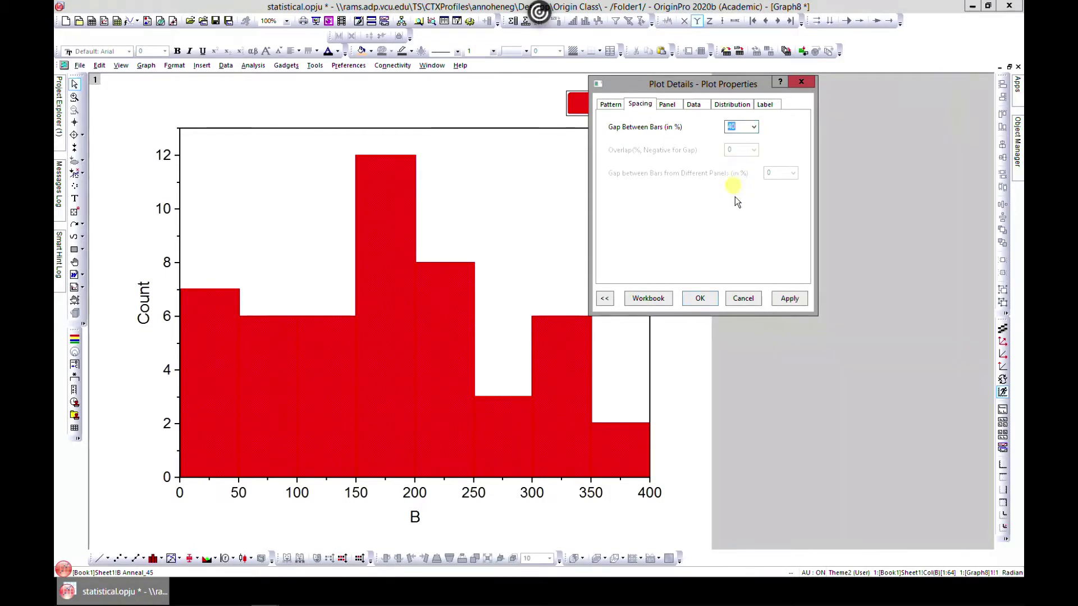
left_click(789, 299)
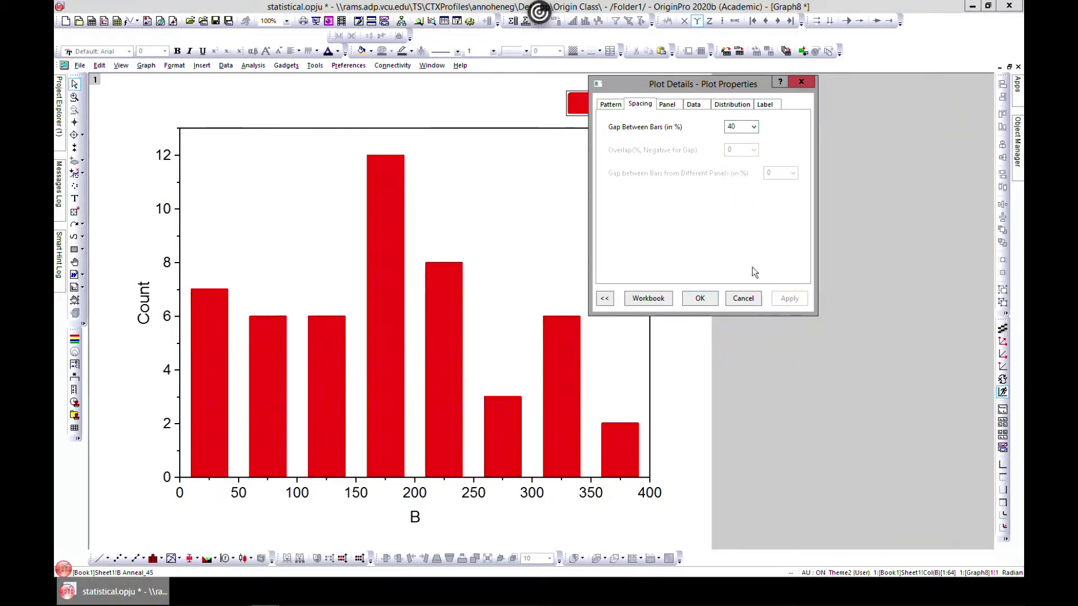
left_click(756, 127)
left_click(738, 137)
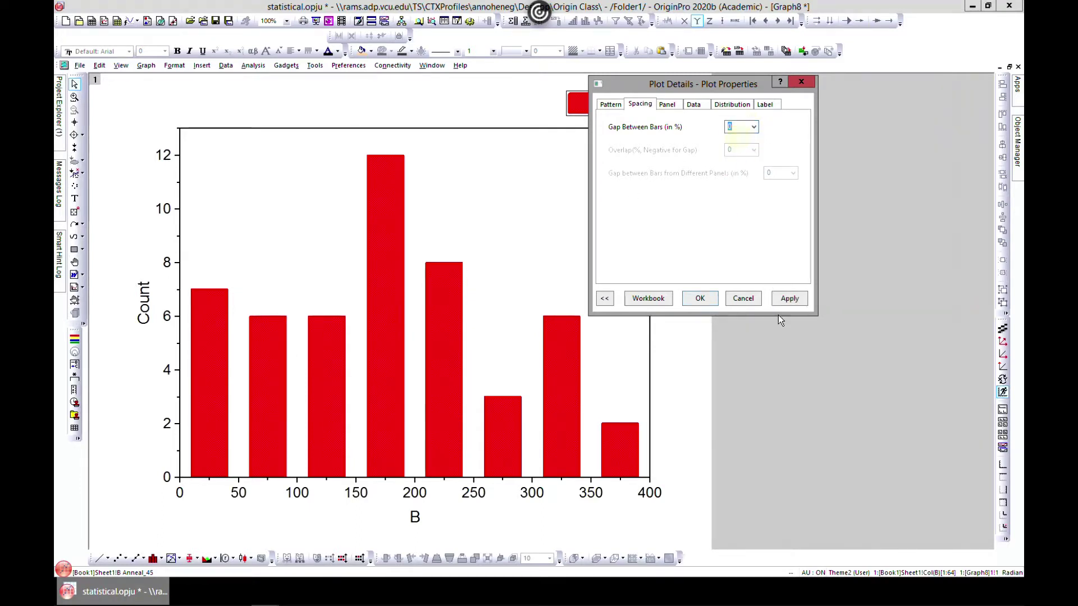
left_click(785, 301)
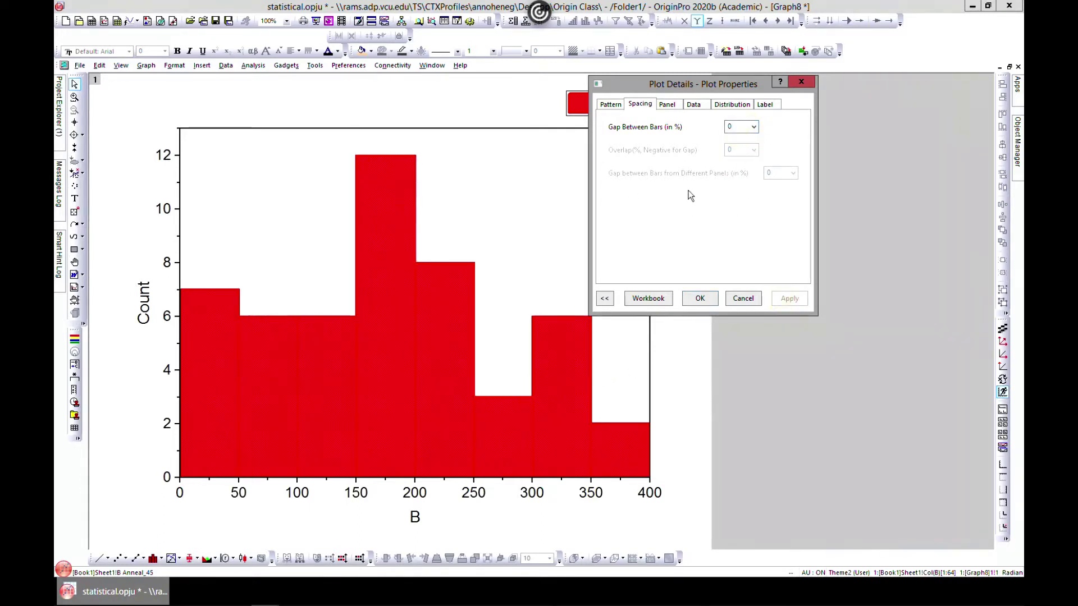
Check the binning options, toggling Automatic Binning off and back on.
left_click(675, 107)
left_click(694, 105)
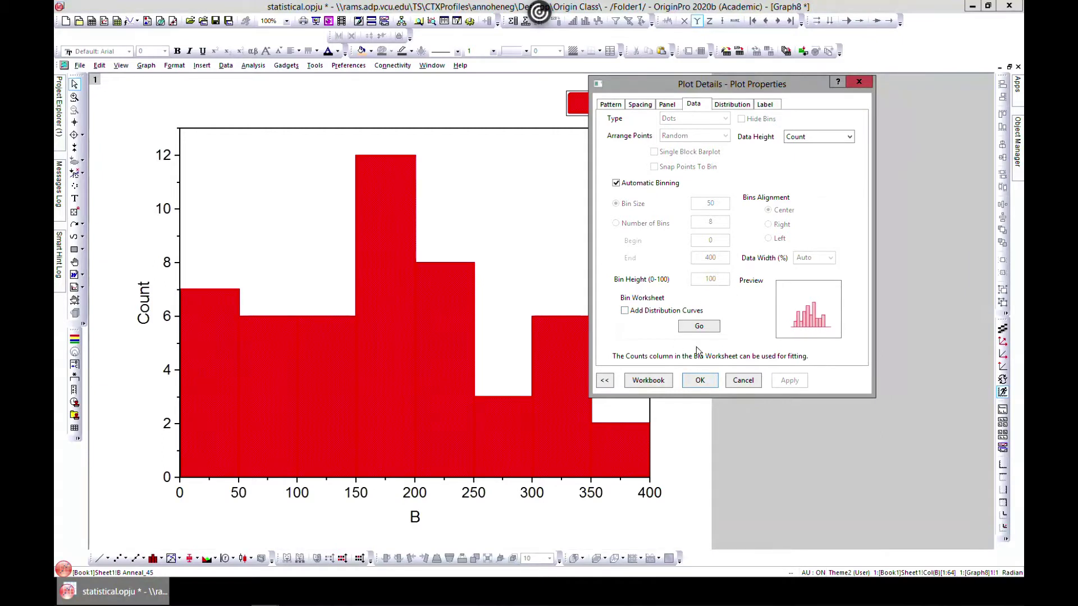
left_click(627, 186)
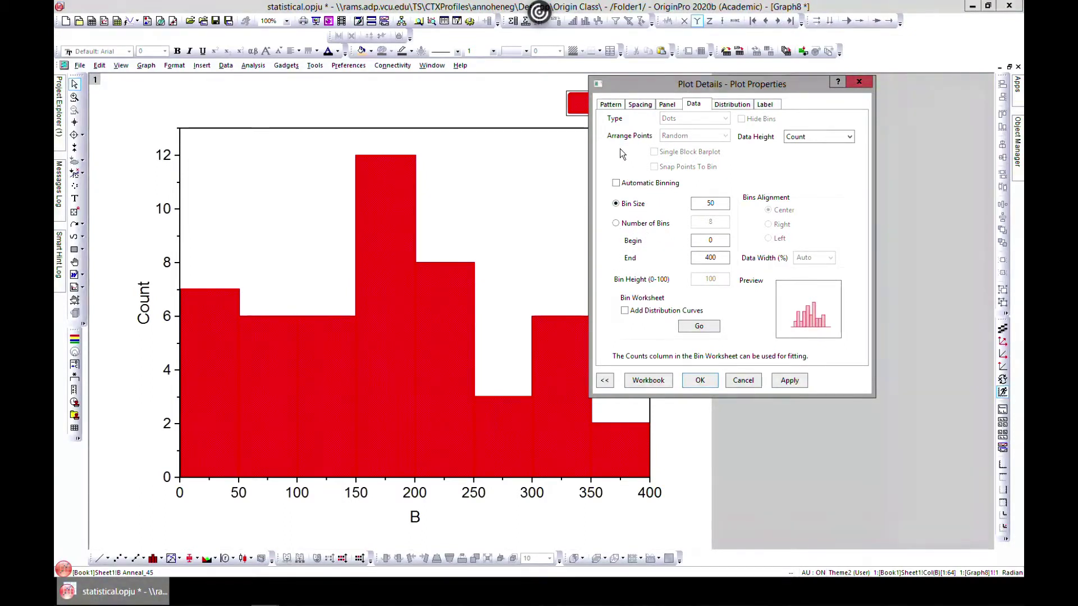
left_click(617, 183)
left_click(730, 105)
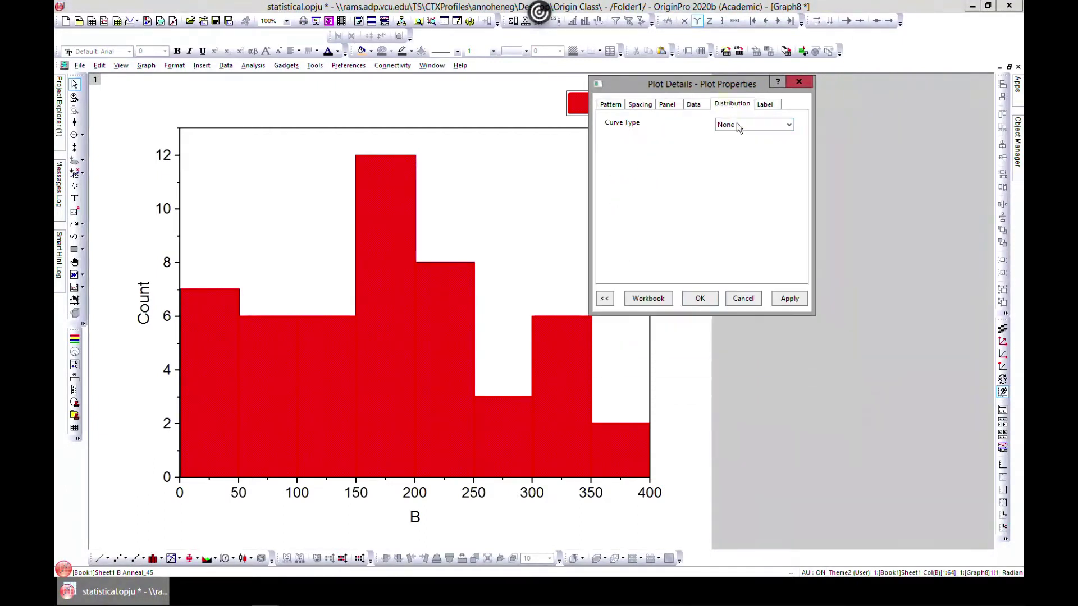
Try Lorentz and then Binomial distribution curves over the histogram.
left_click(759, 124)
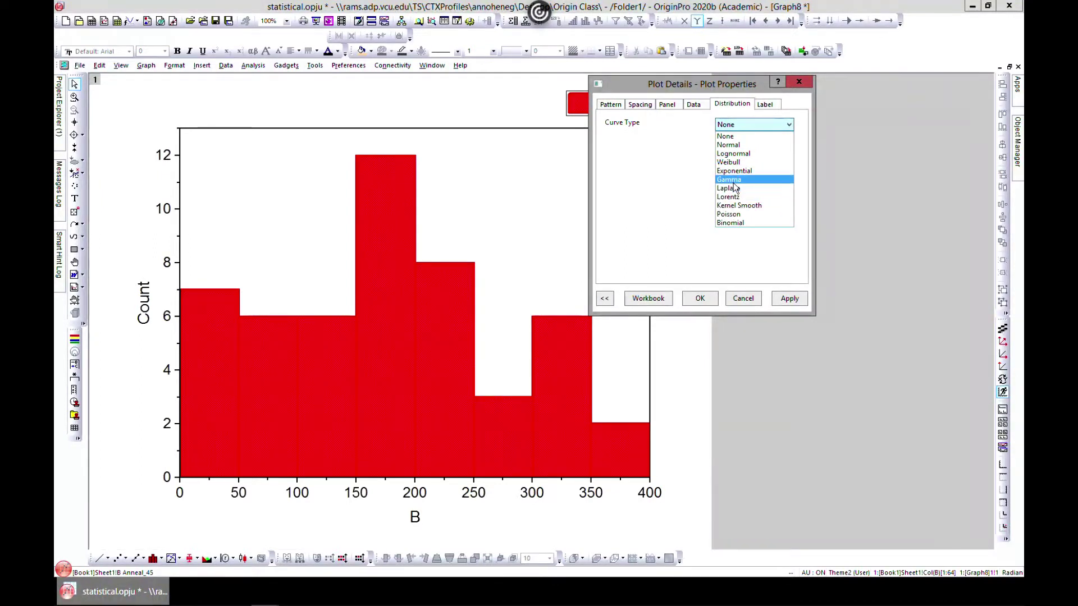
left_click(740, 200)
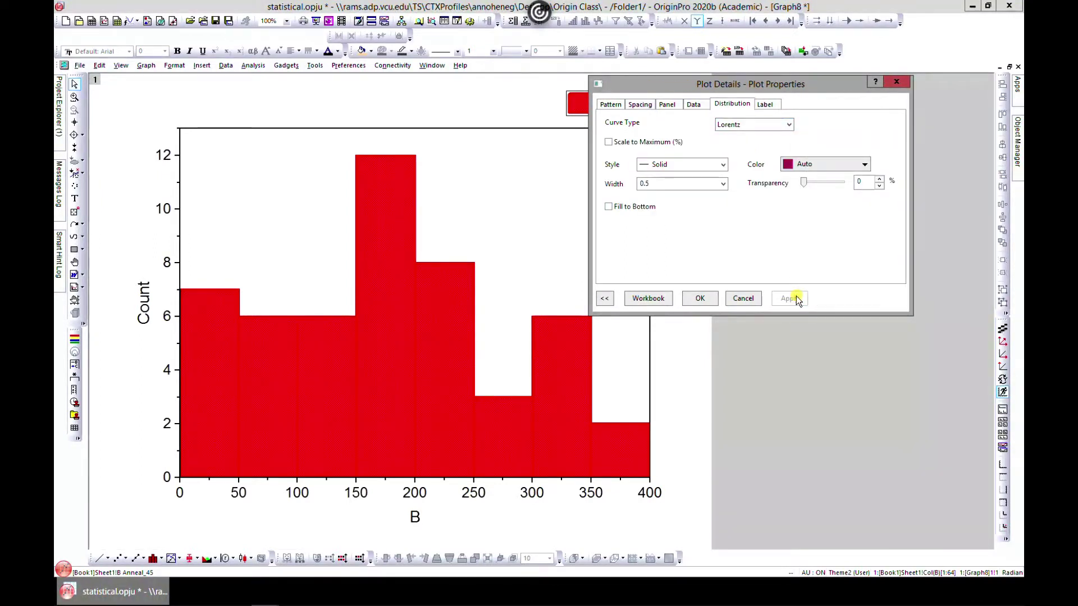
left_click(796, 296)
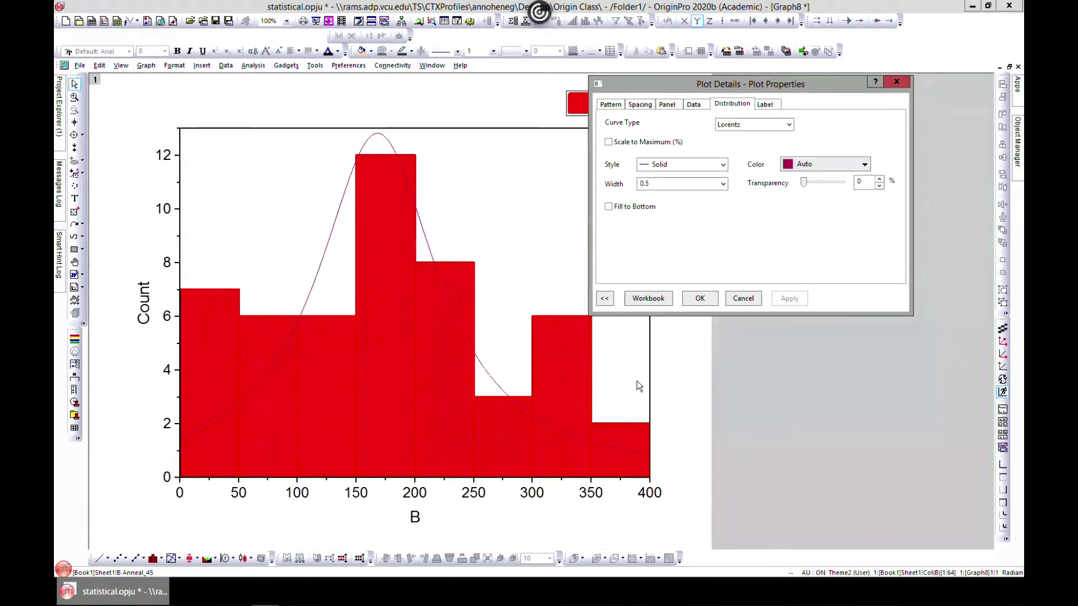
left_click(789, 124)
left_click(753, 222)
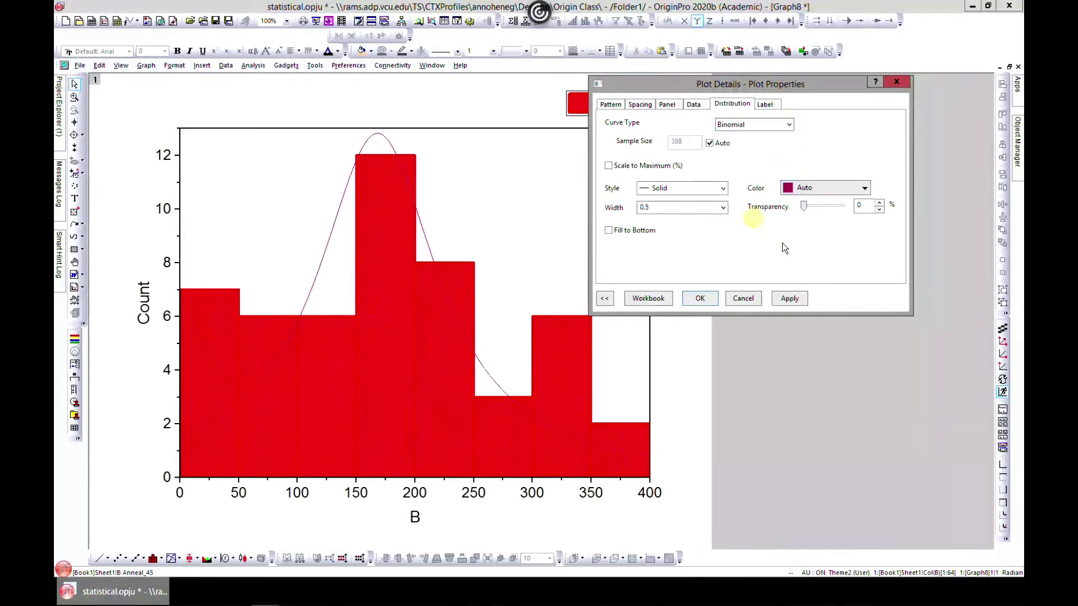
left_click(791, 298)
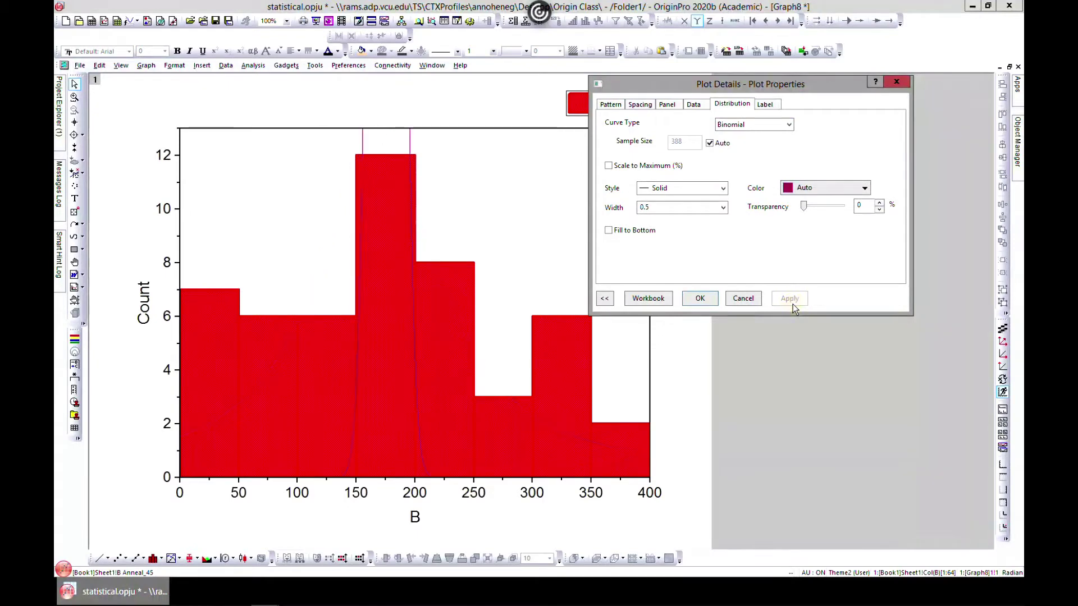
Apply an Exponential distribution curve and close Plot Details.
left_click(790, 125)
left_click(736, 170)
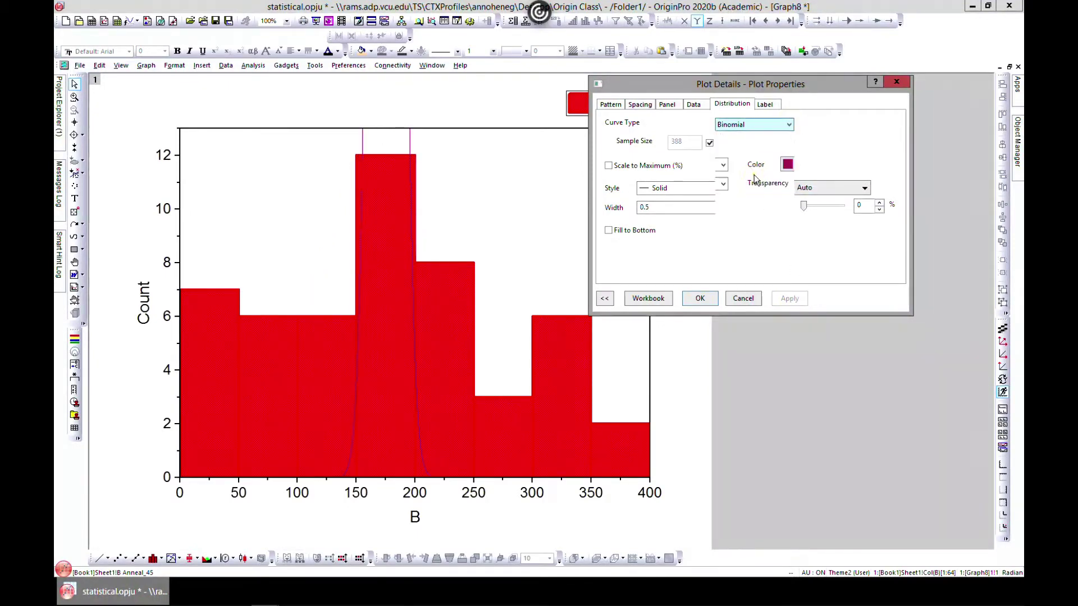
left_click(795, 299)
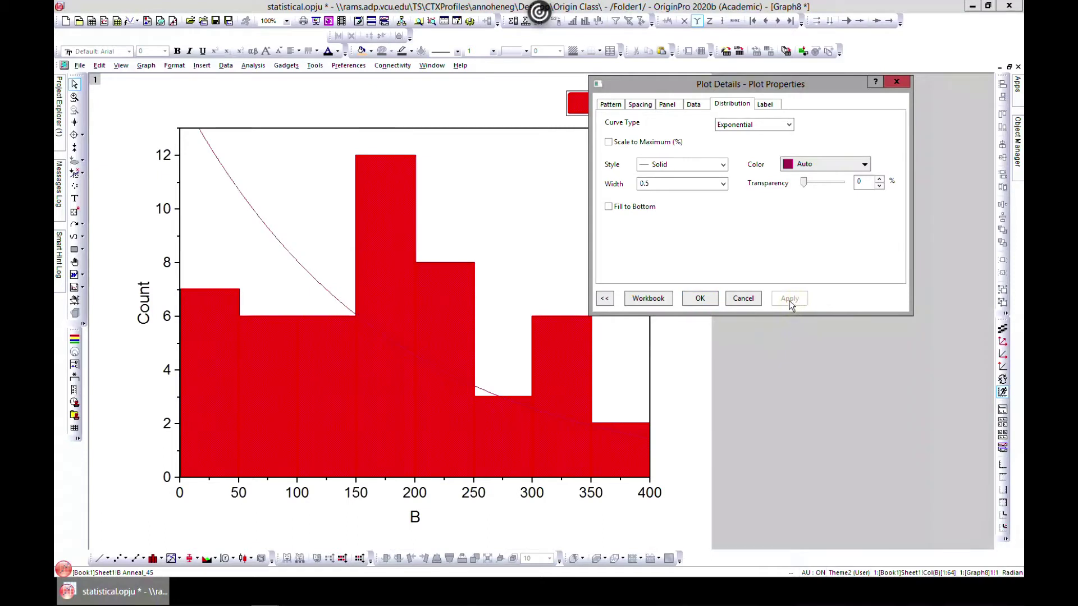
left_click(764, 106)
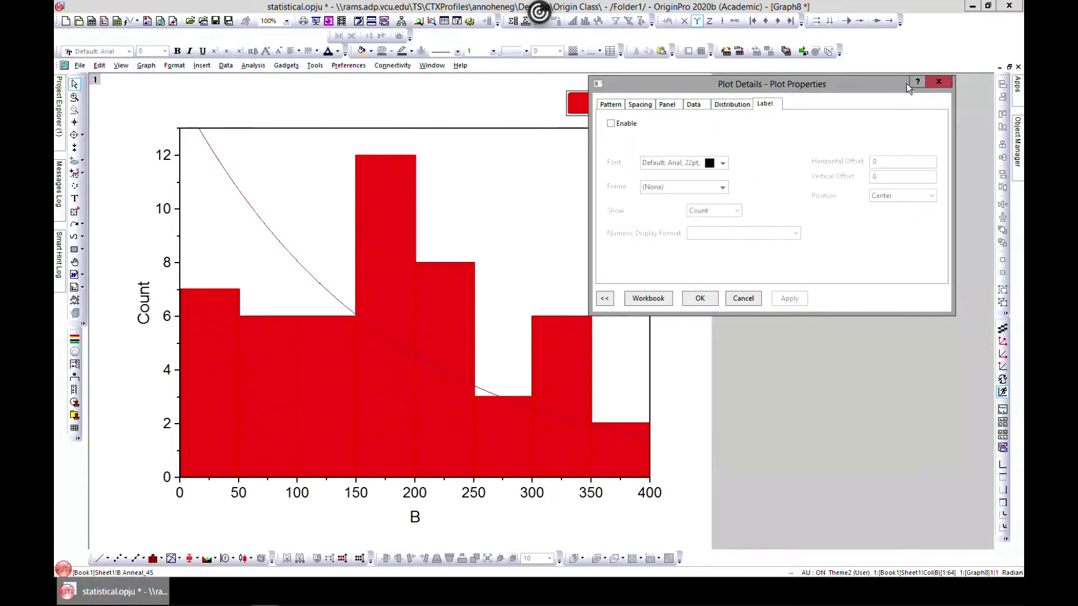
left_click_drag(838, 79, 775, 83)
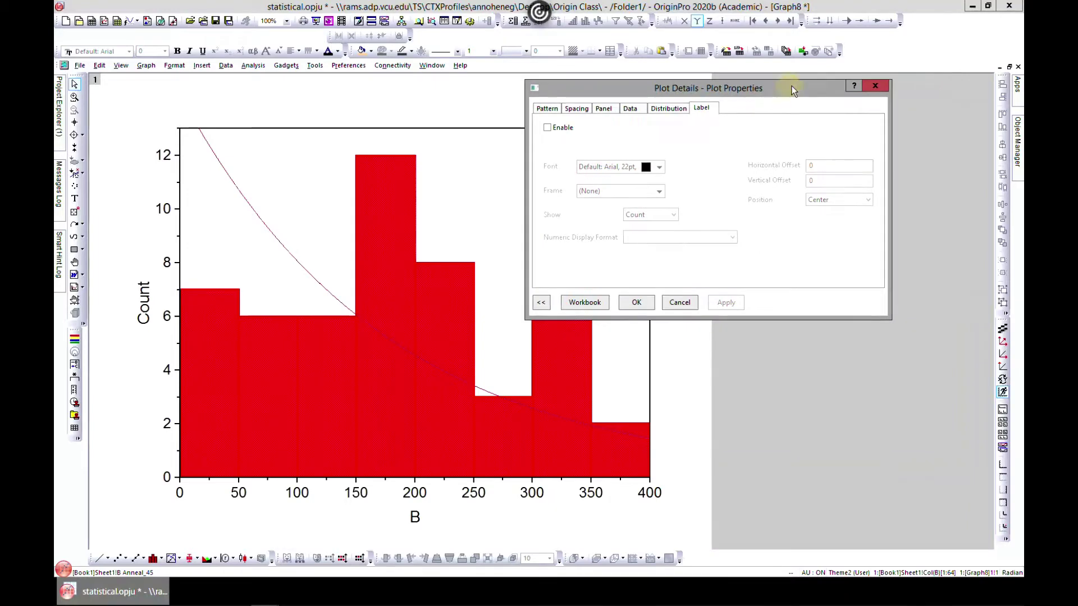
left_click(880, 86)
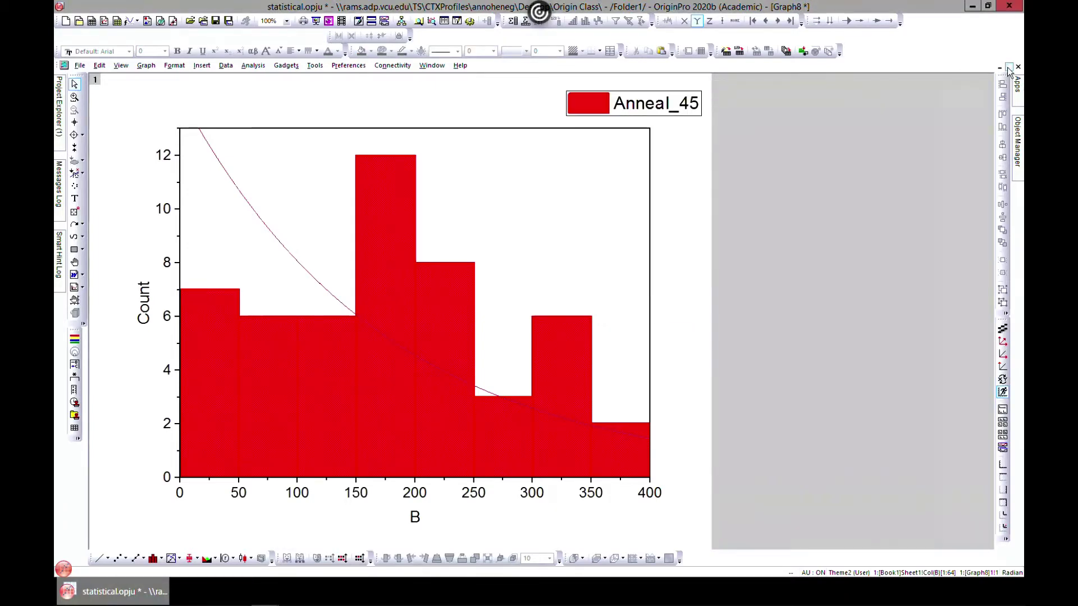
Restore and rearrange the windows, then select columns B–E in Book1.
left_click(1009, 68)
left_click_drag(399, 135, 590, 207)
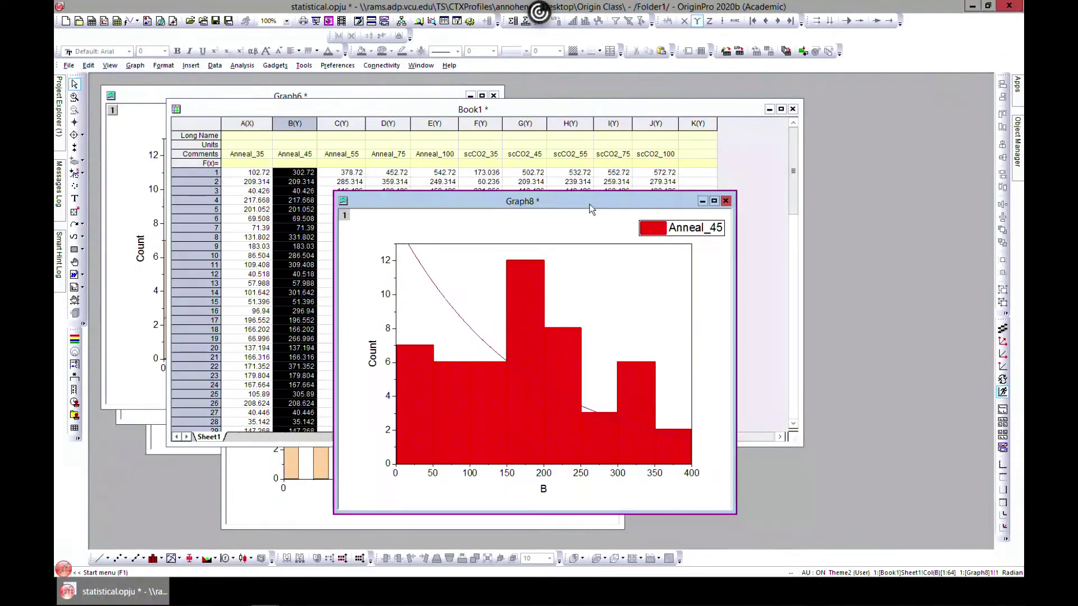
left_click_drag(407, 112, 396, 101)
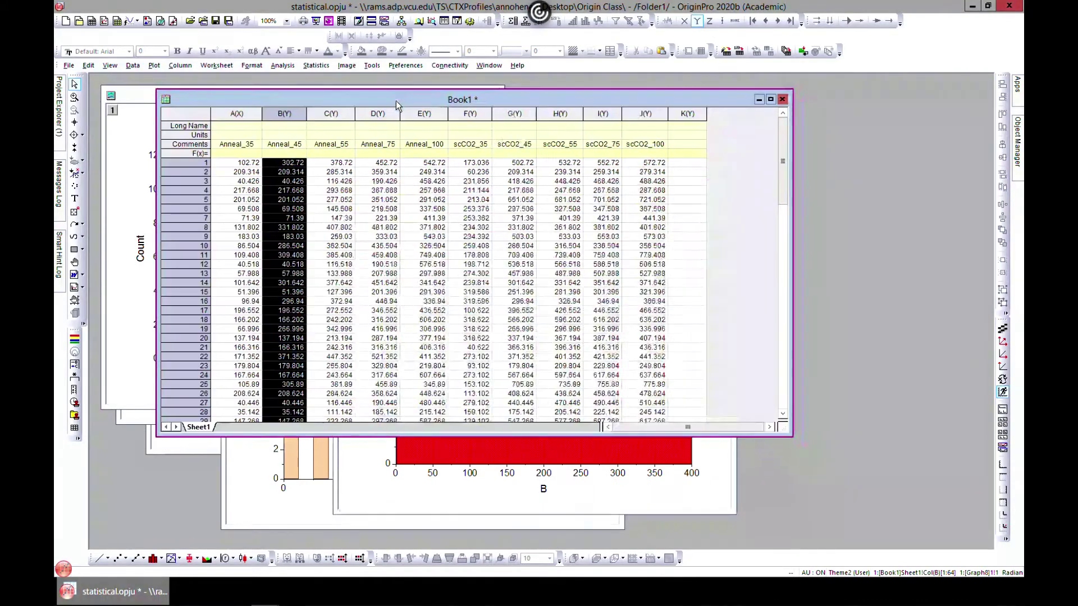
left_click(352, 114, "shift")
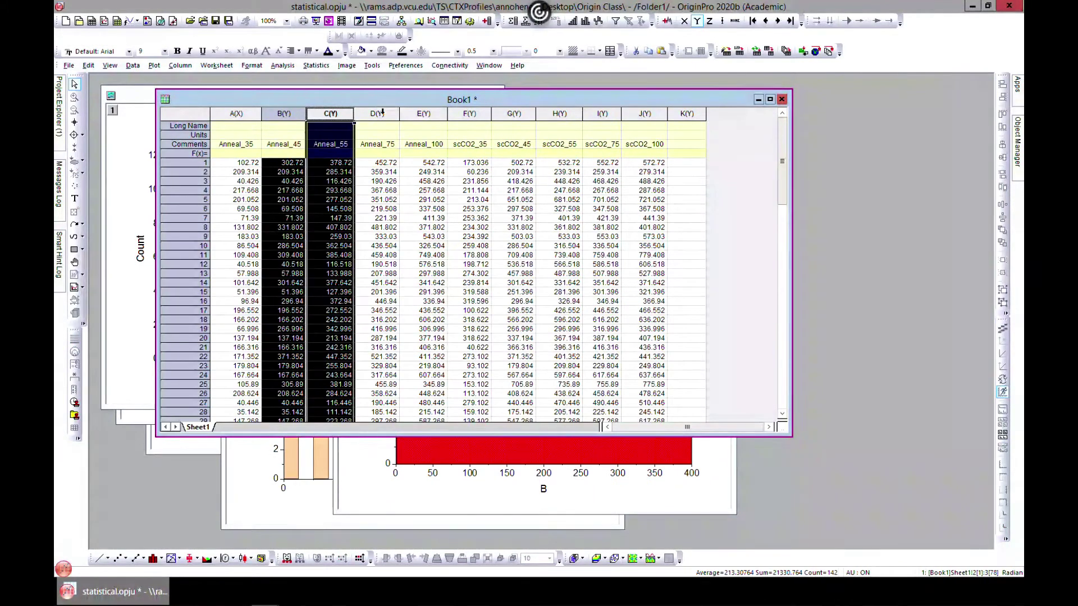
left_click(377, 114, "shift")
left_click(424, 114, "shift")
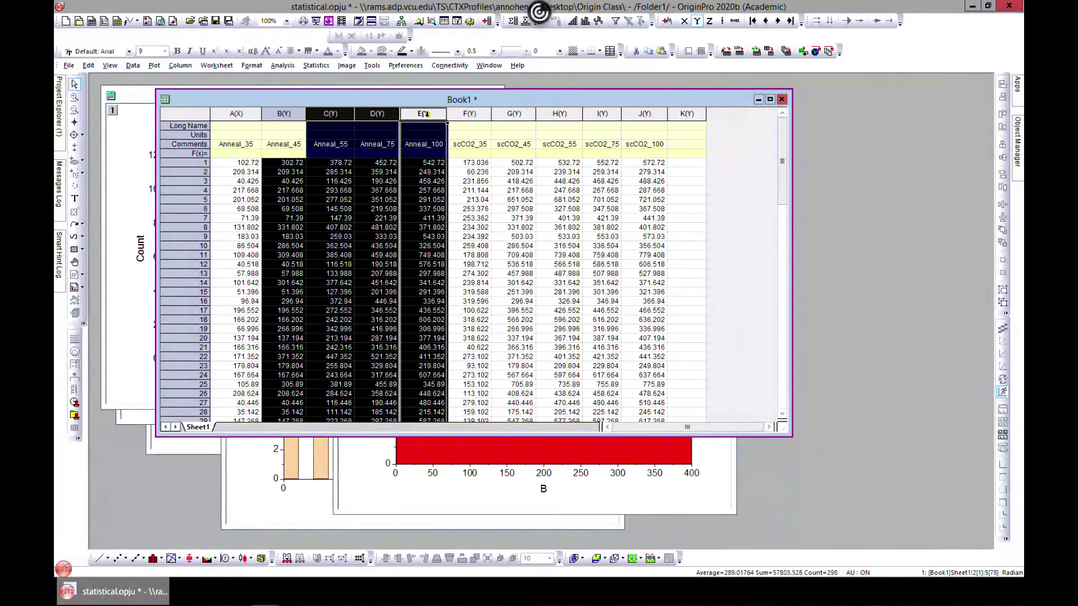
Plot Anneal_45, Anneal_55, Anneal_75 and Anneal_100 as a histogram.
left_click(155, 67)
mouse_move(201, 106)
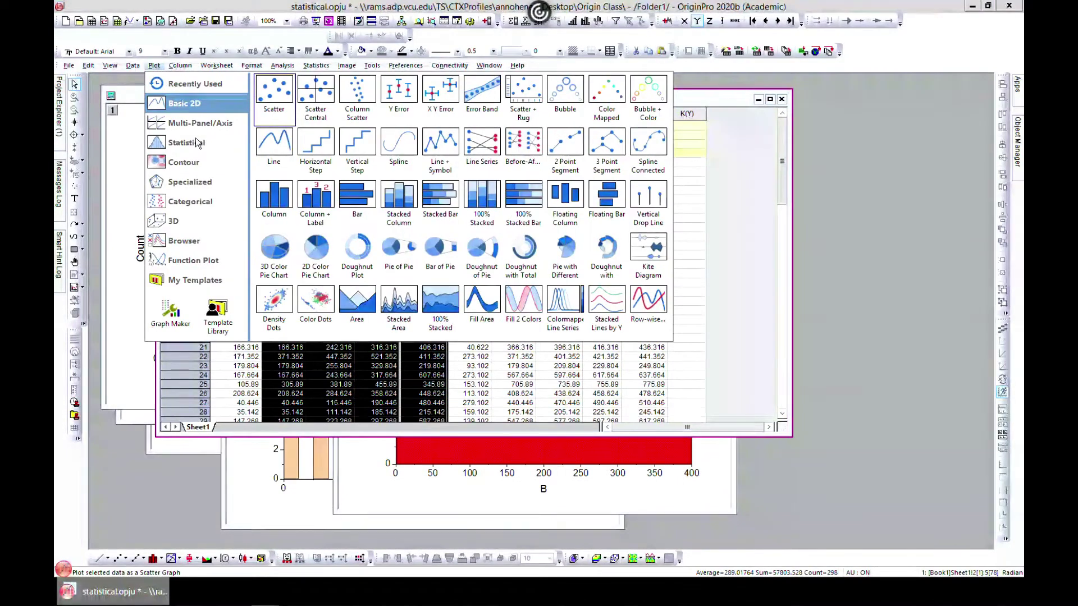
mouse_move(191, 146)
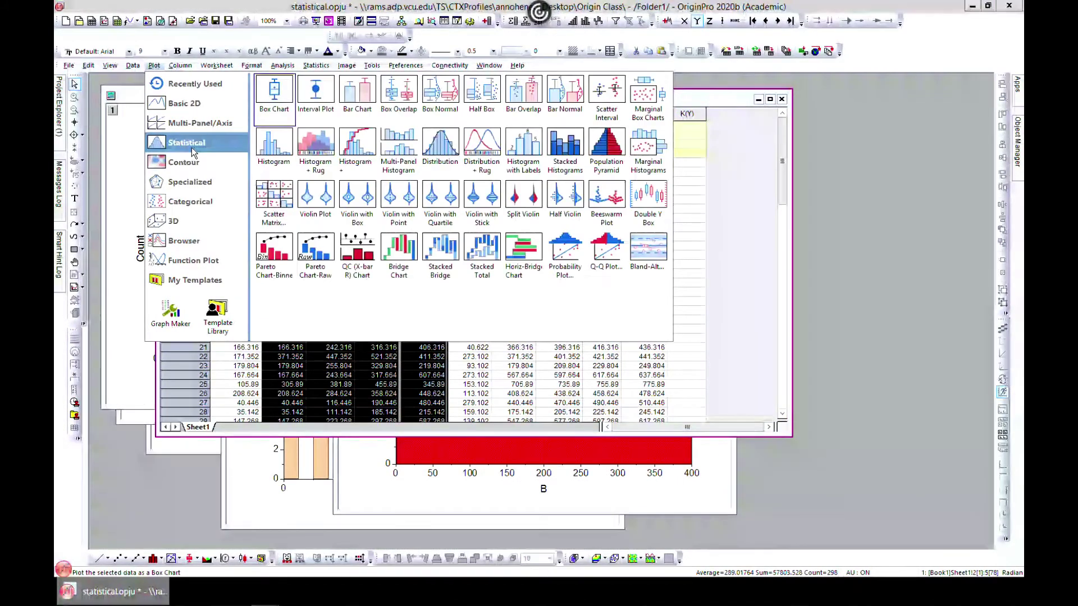
left_click(270, 152)
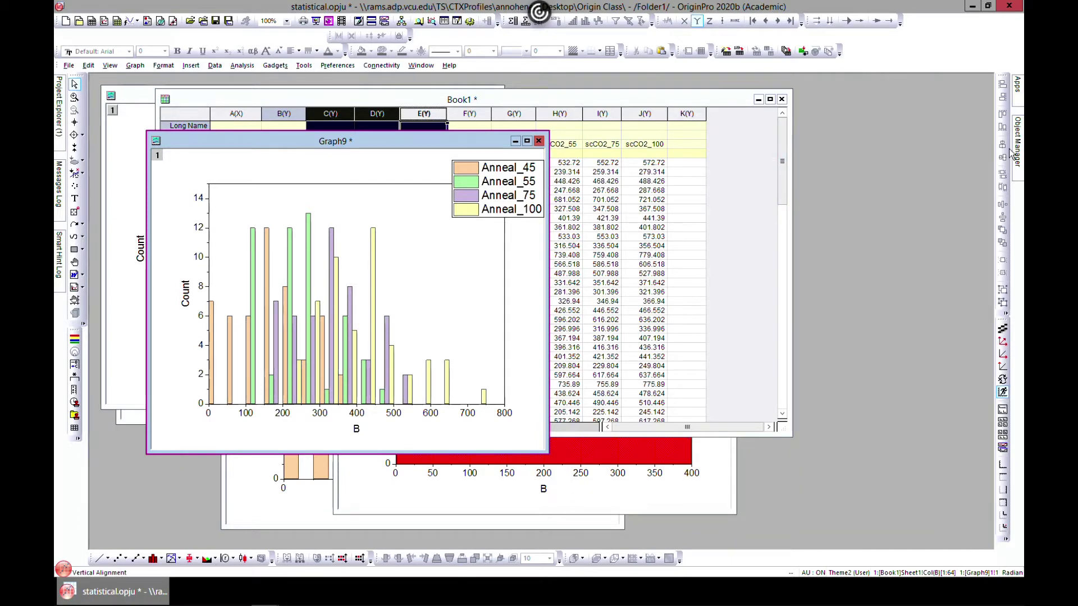
mouse_move(1020, 145)
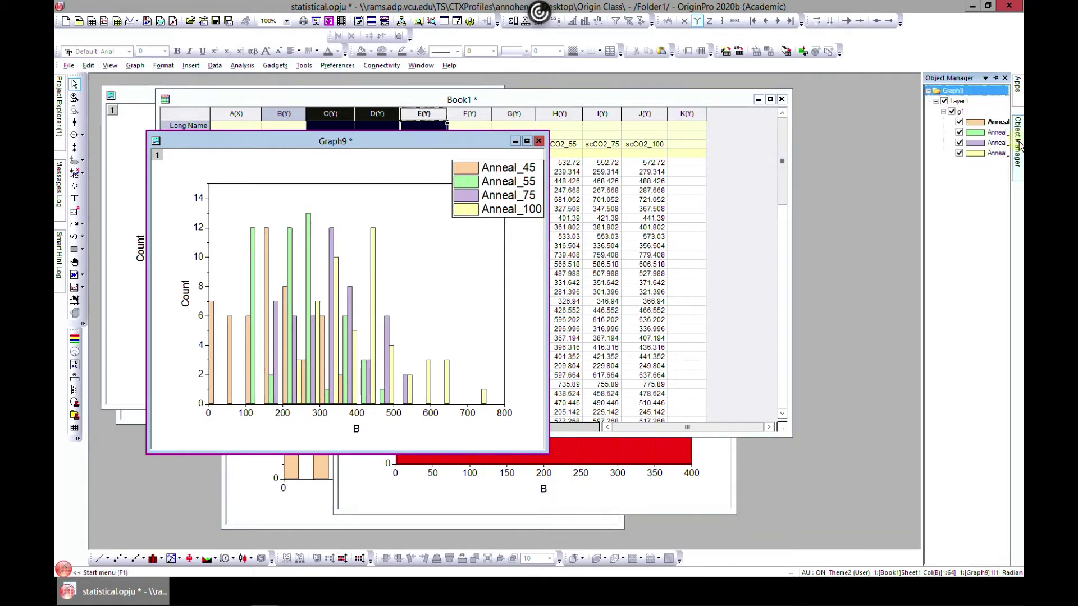
left_click(960, 154)
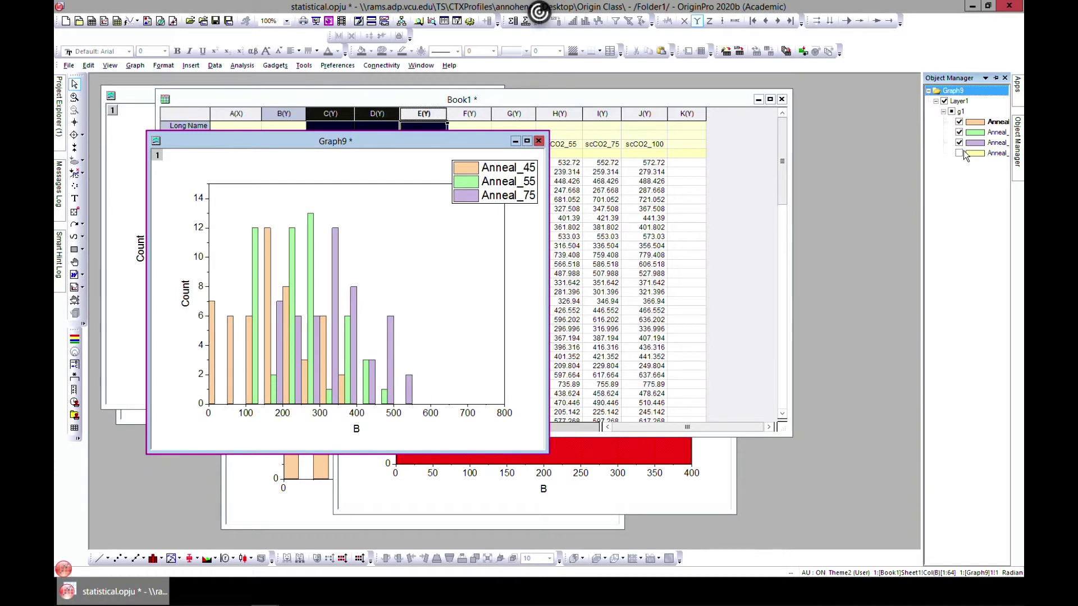
left_click(959, 142)
left_click(960, 133)
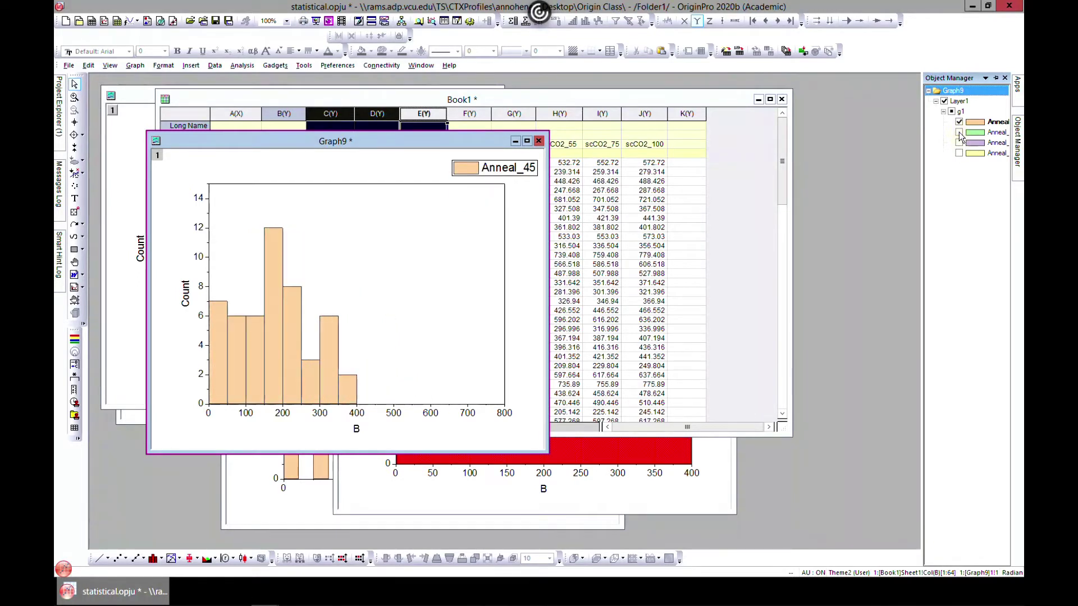
left_click(959, 132)
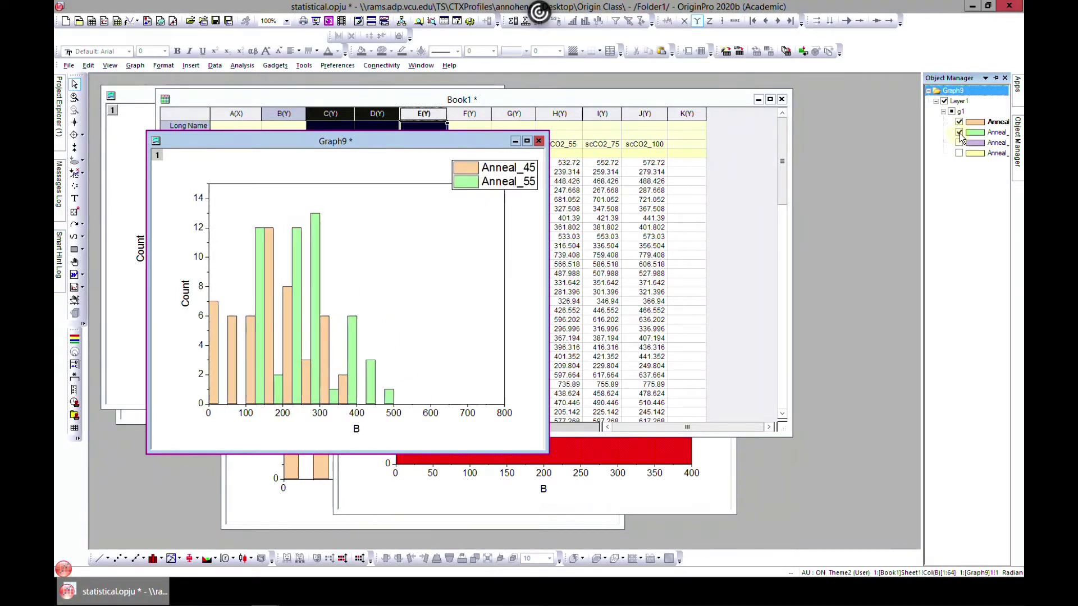
left_click(960, 142)
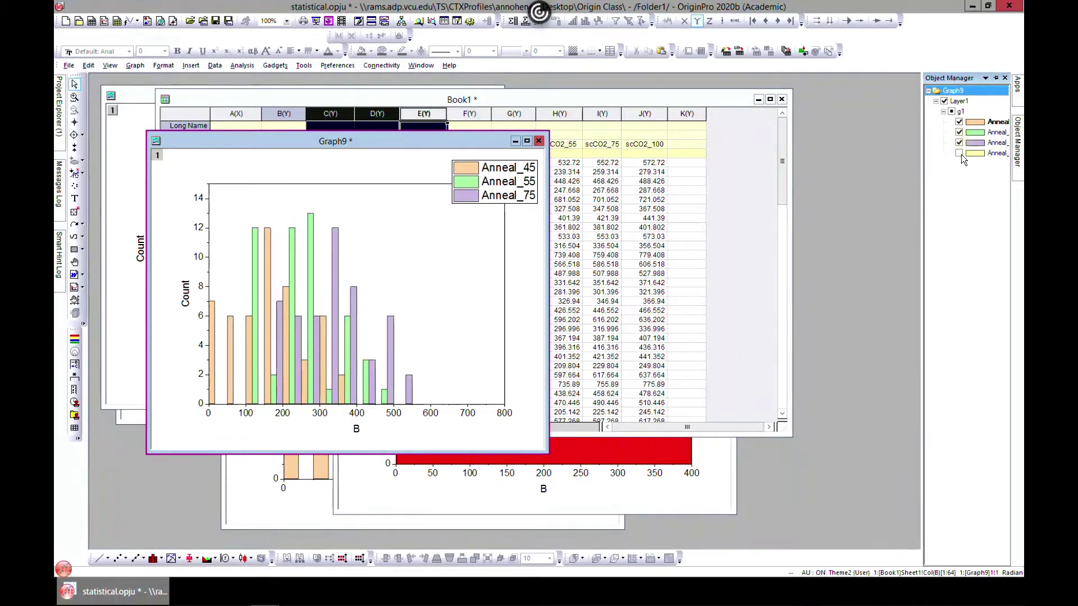
left_click(960, 153)
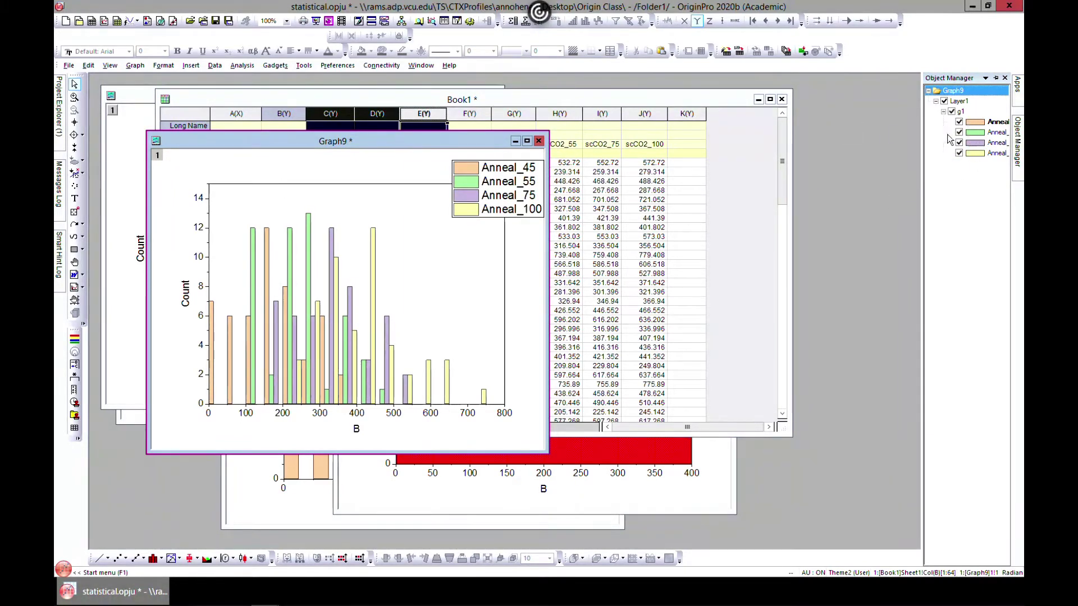
double_click(294, 287)
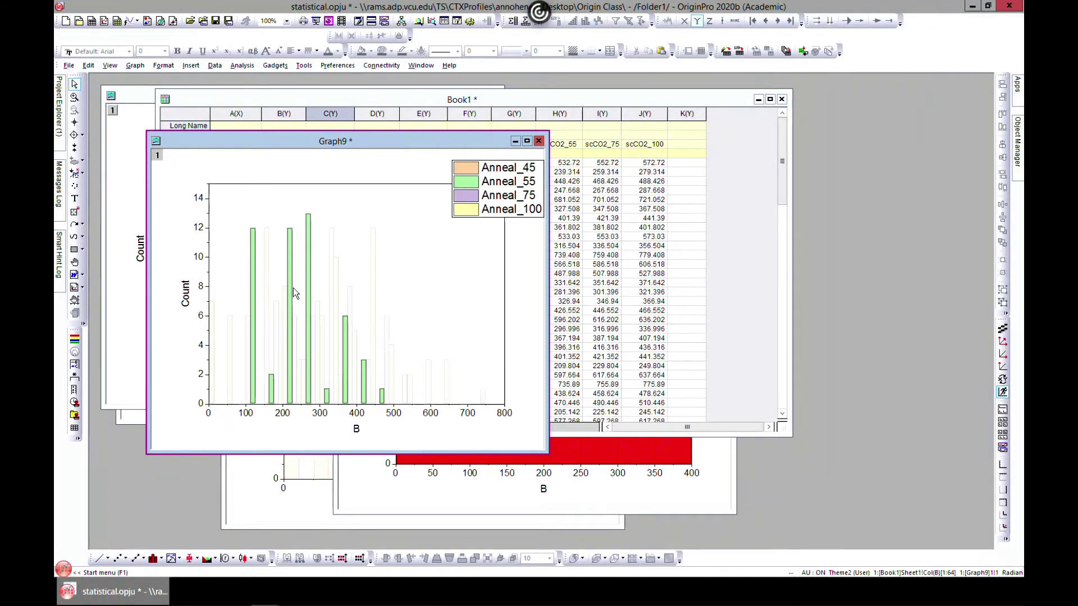
left_click(631, 108)
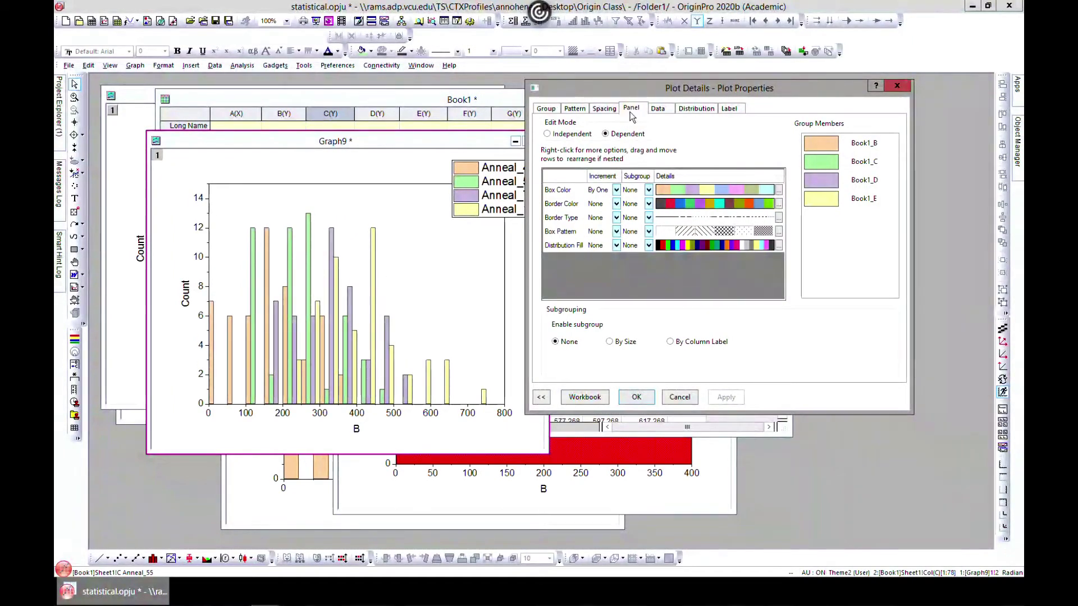
left_click(705, 112)
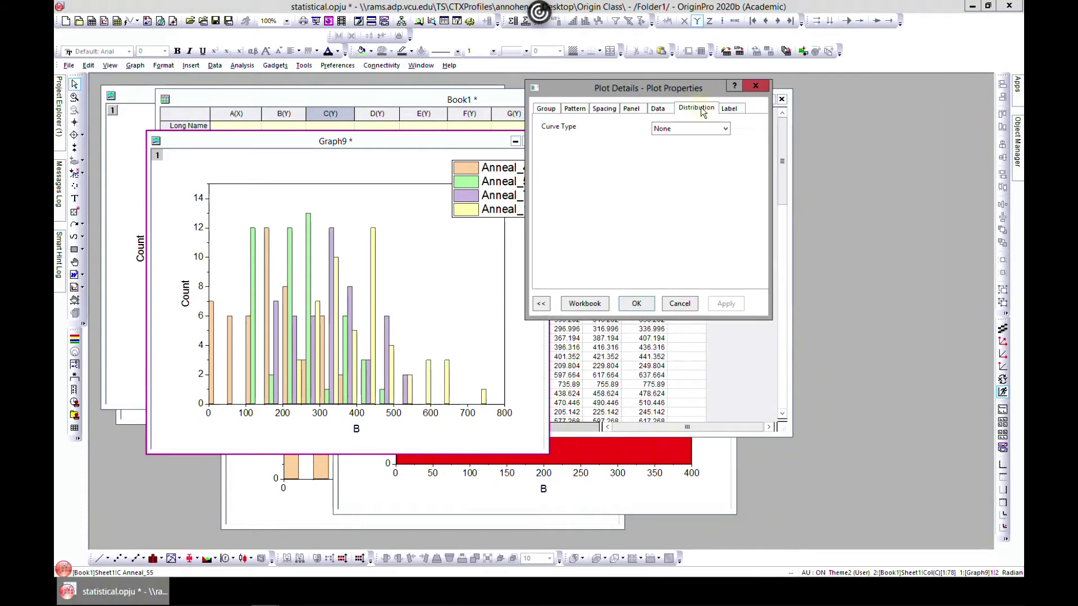
left_click(755, 86)
left_click(550, 103)
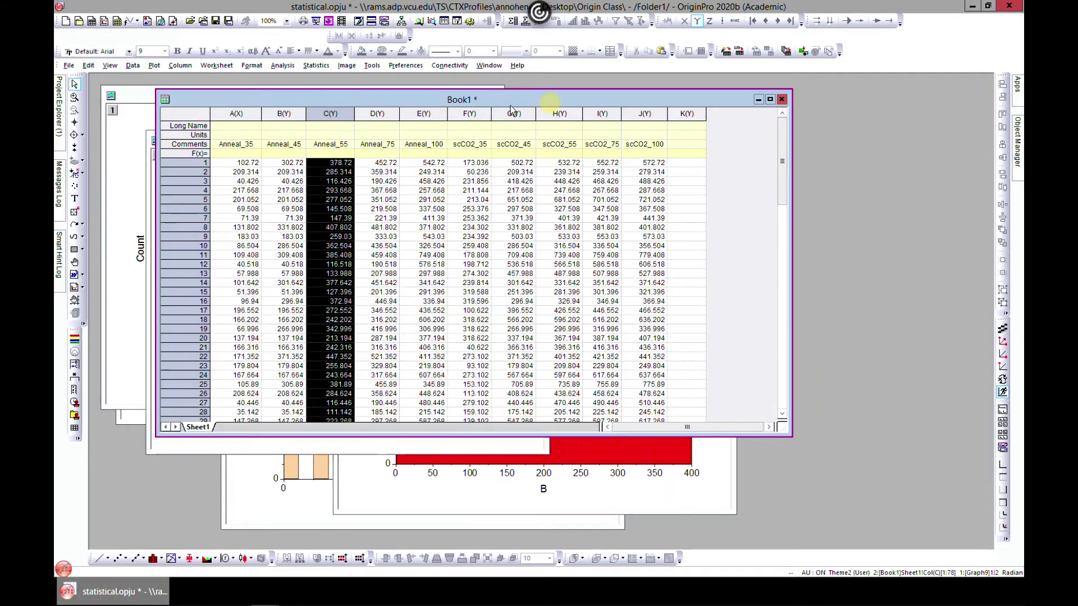
Plot Anneal_55 as a Histogram + Rug graph, then bring Book1 forward.
left_click(151, 66)
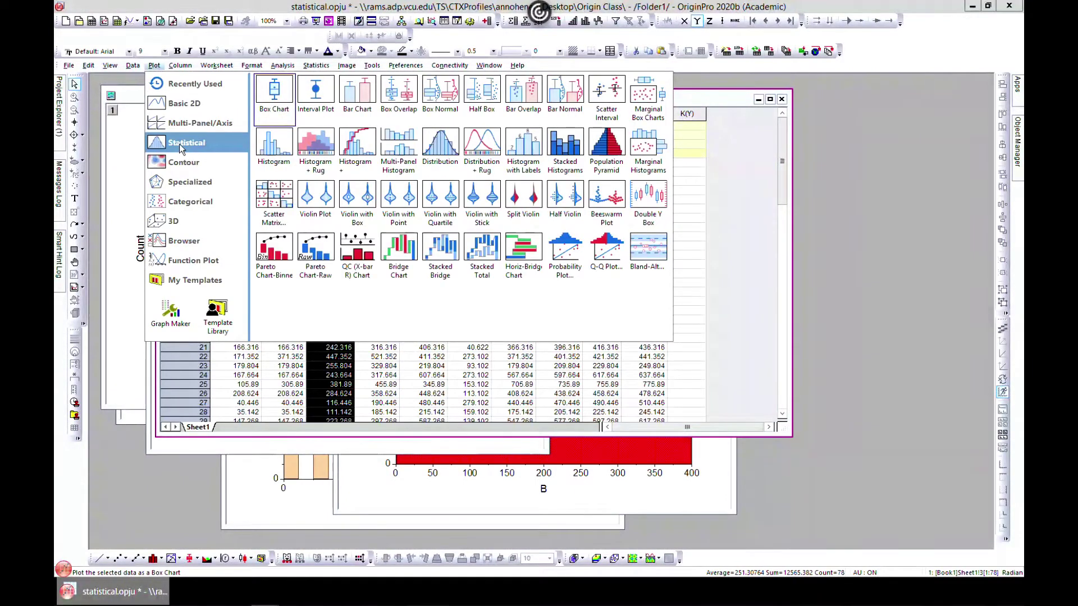
left_click(318, 157)
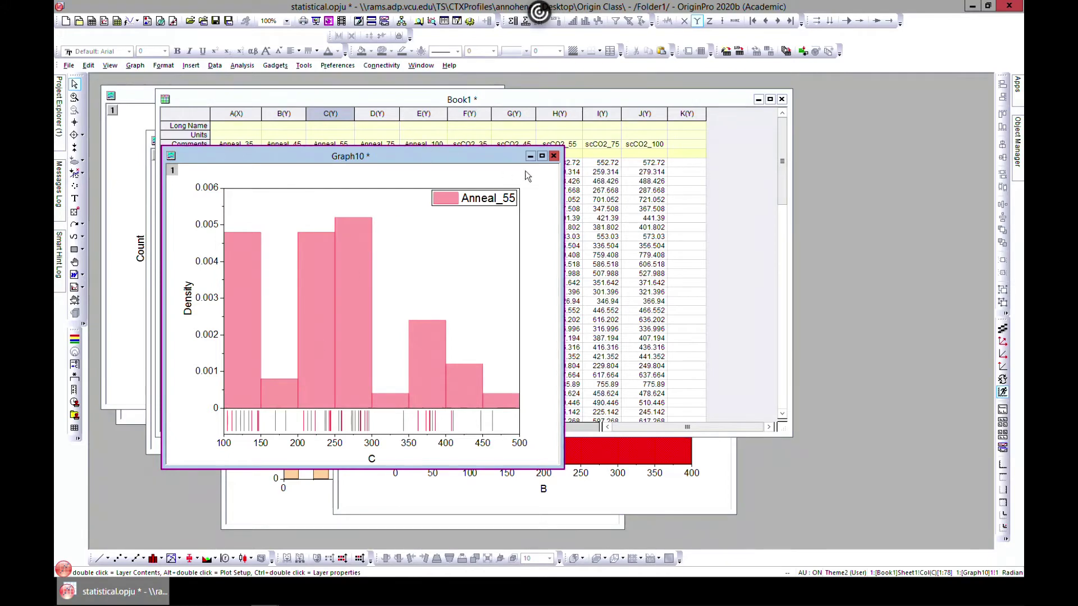
left_click(503, 101)
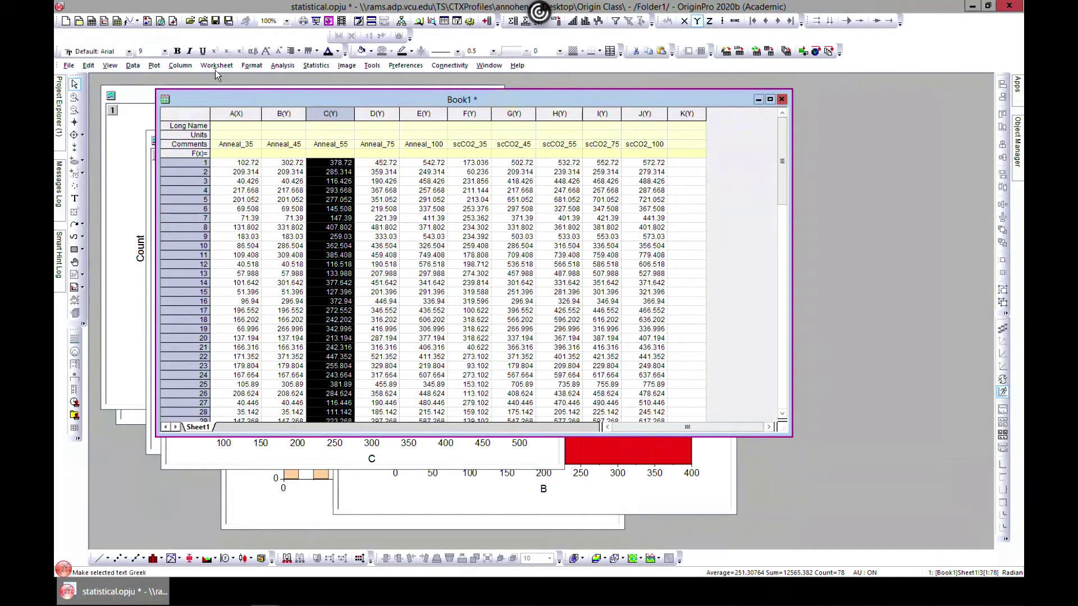
Plot Anneal_55 as a Histogram + Probabilities graph.
left_click(153, 66)
mouse_move(180, 163)
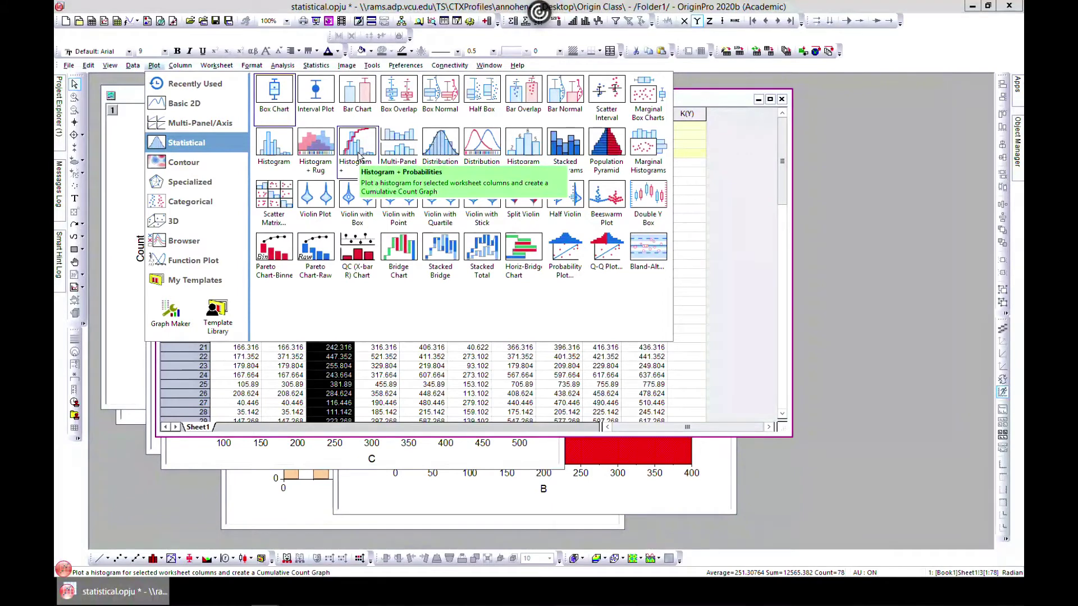
left_click(358, 154)
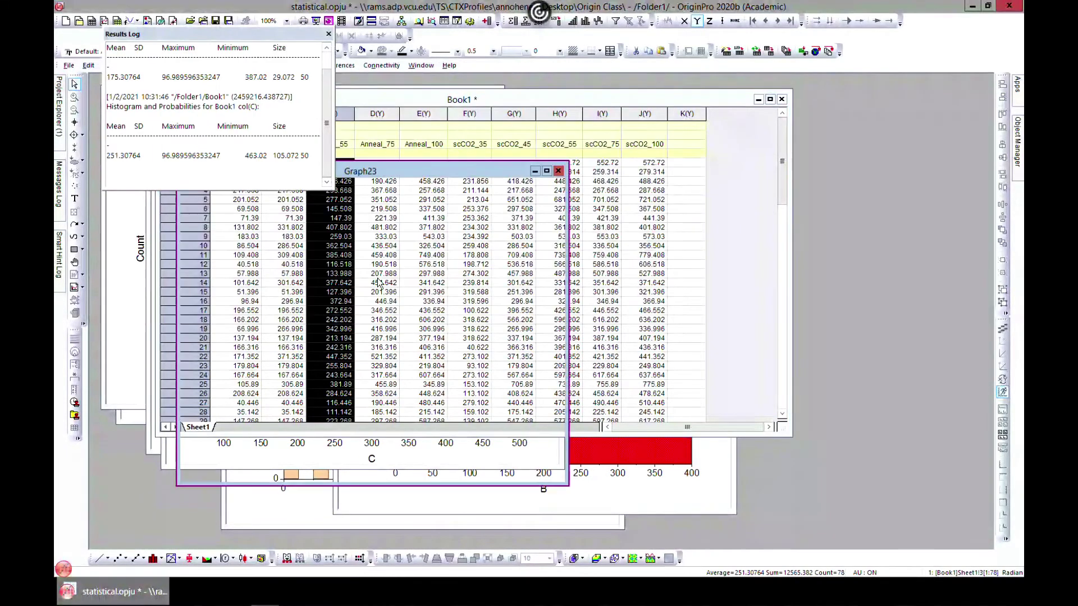
Reposition the Graph11 window and review the logged histogram statistics.
left_click_drag(387, 184, 534, 152)
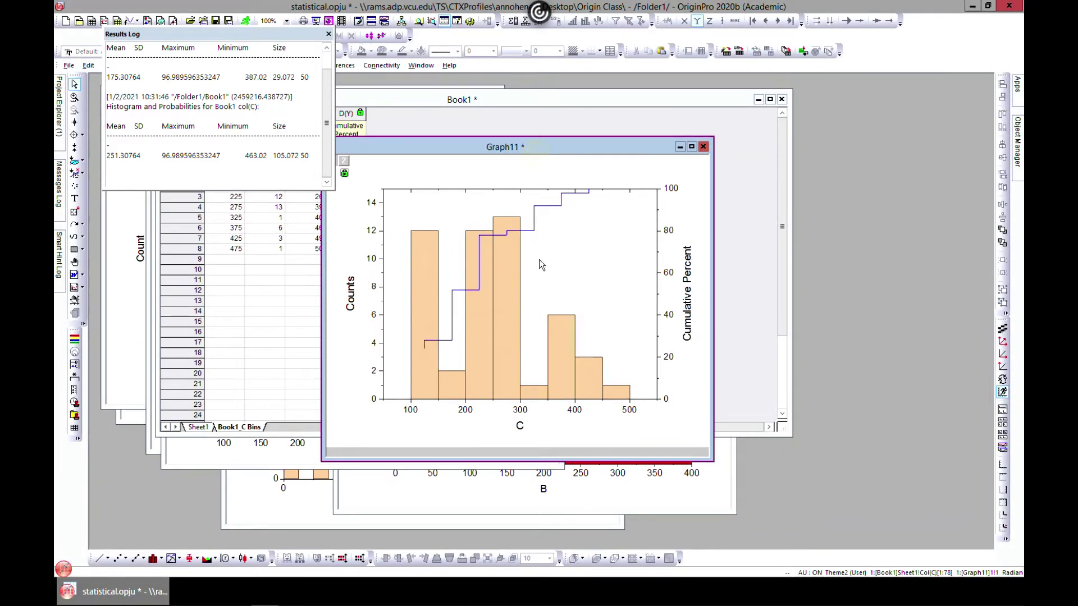
left_click(313, 168)
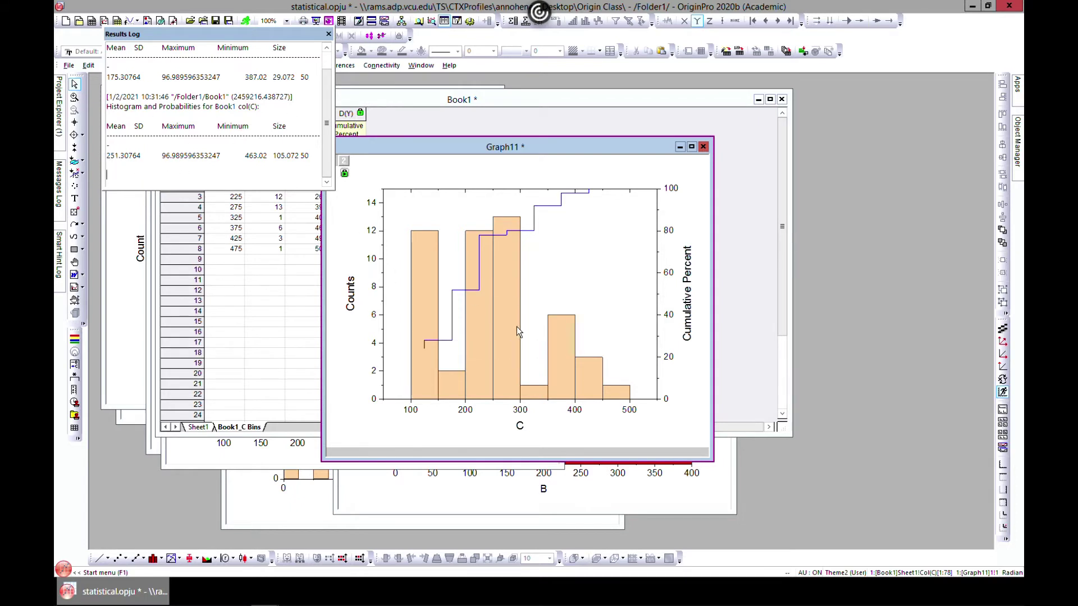
mouse_move(516, 327)
mouse_move(520, 224)
left_click_drag(432, 144, 476, 117)
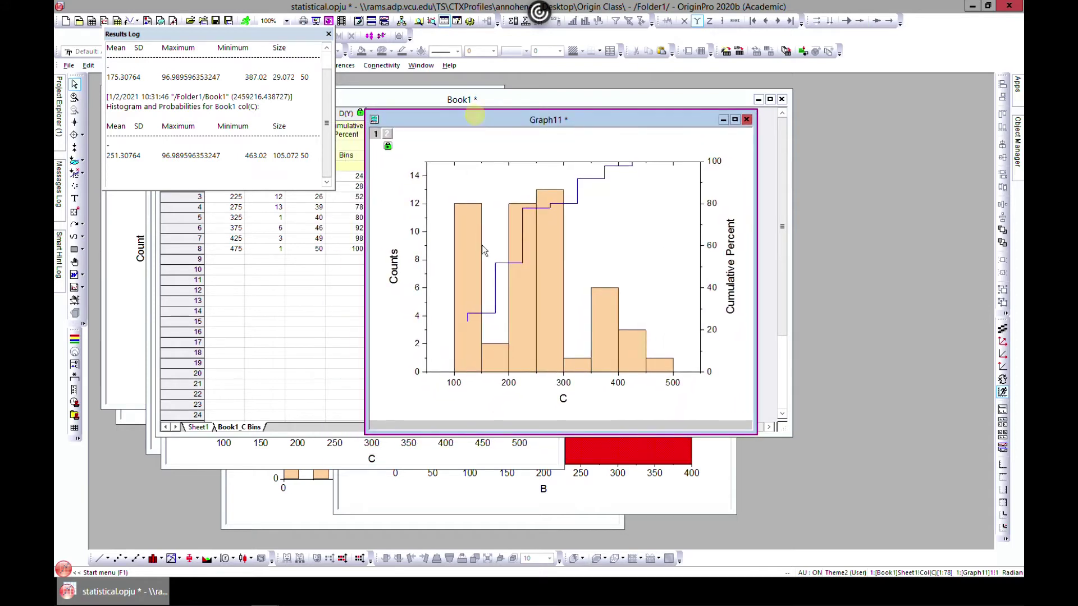
Apply a Weibull distribution curve to the Anneal_55 histogram.
double_click(586, 263)
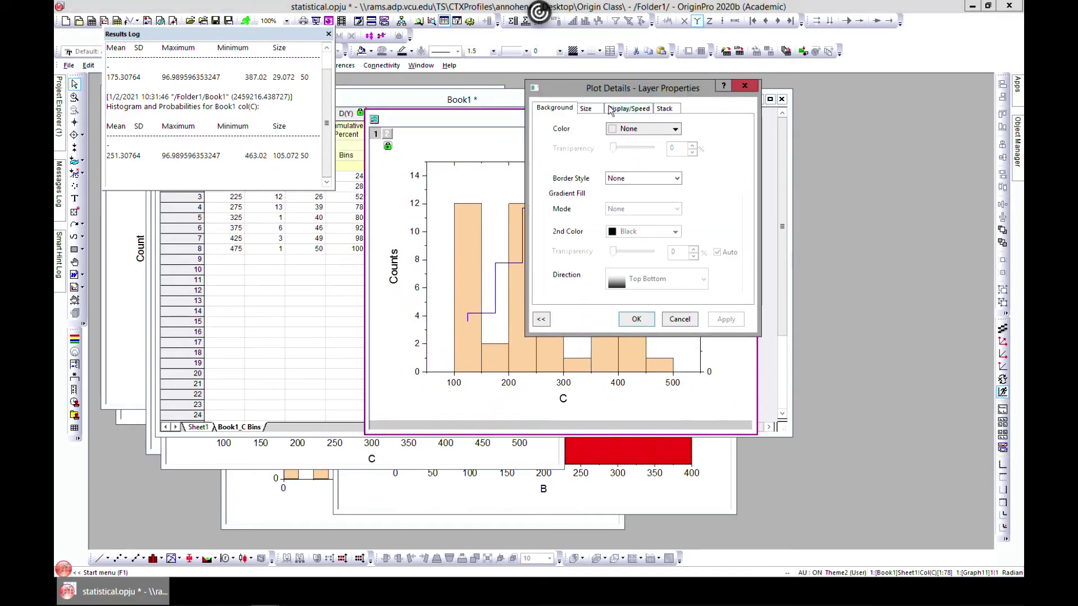
left_click(745, 85)
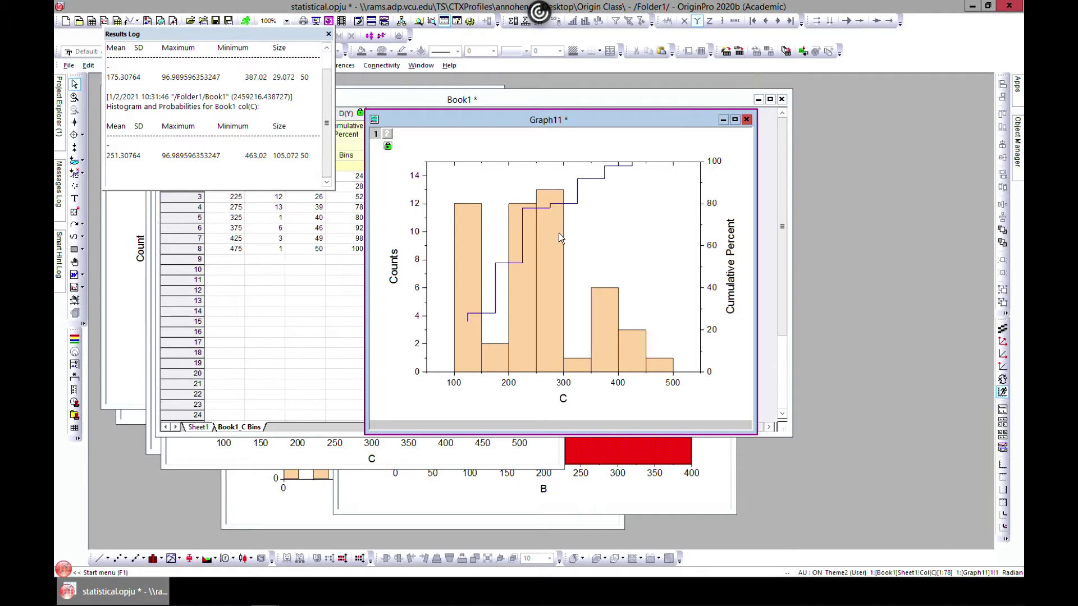
double_click(559, 237)
left_click(669, 109)
left_click(722, 129)
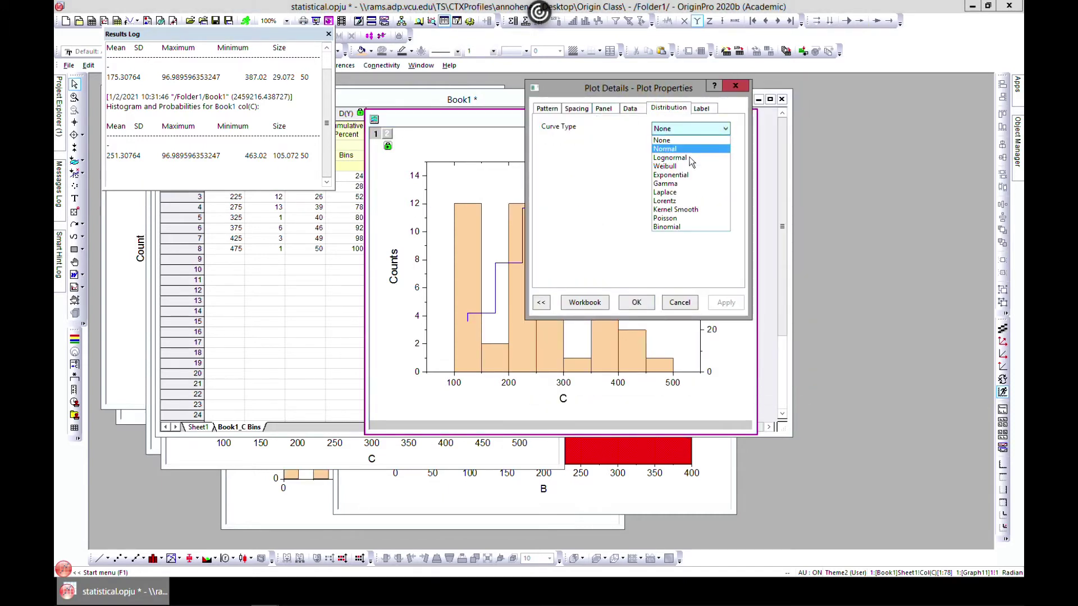
left_click(682, 167)
left_click(727, 306)
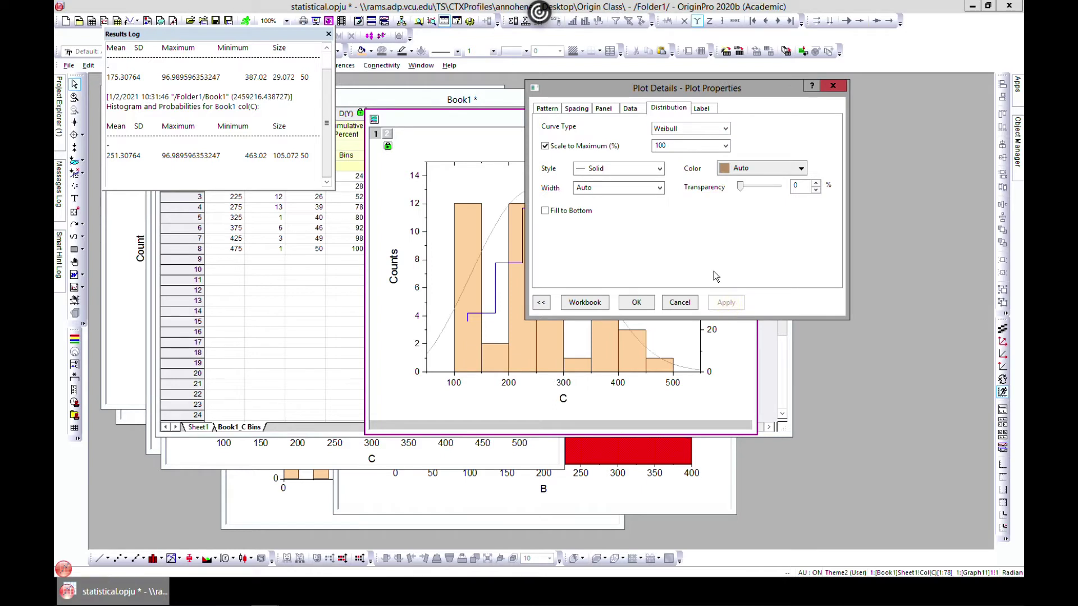
Review the Panel, Data and Spacing tabs, close Plot Details, and move the Results Log.
left_click(604, 109)
left_click(630, 108)
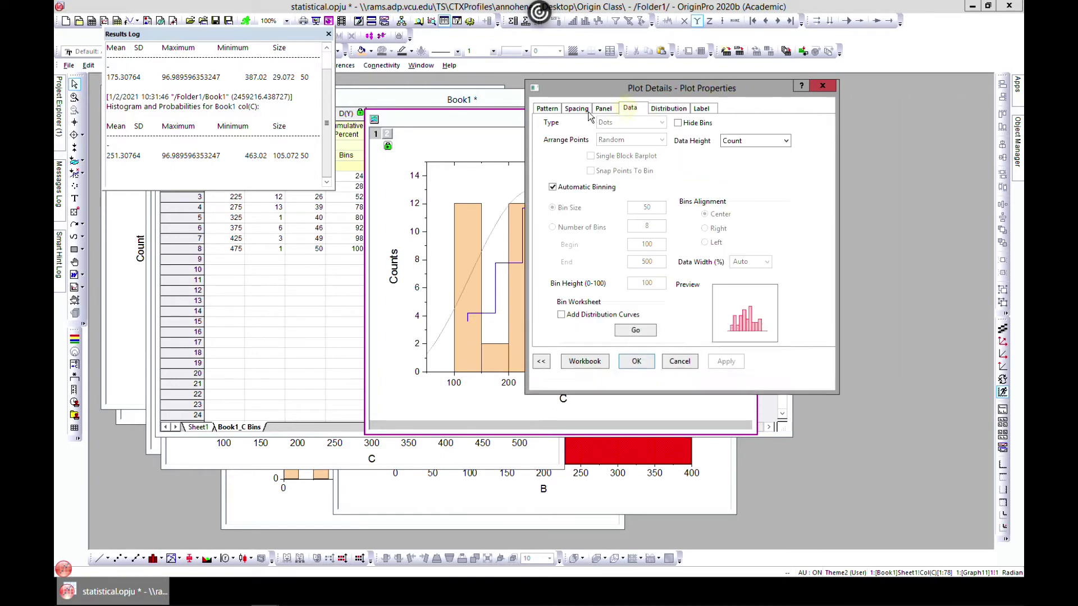
left_click(577, 108)
left_click(737, 85)
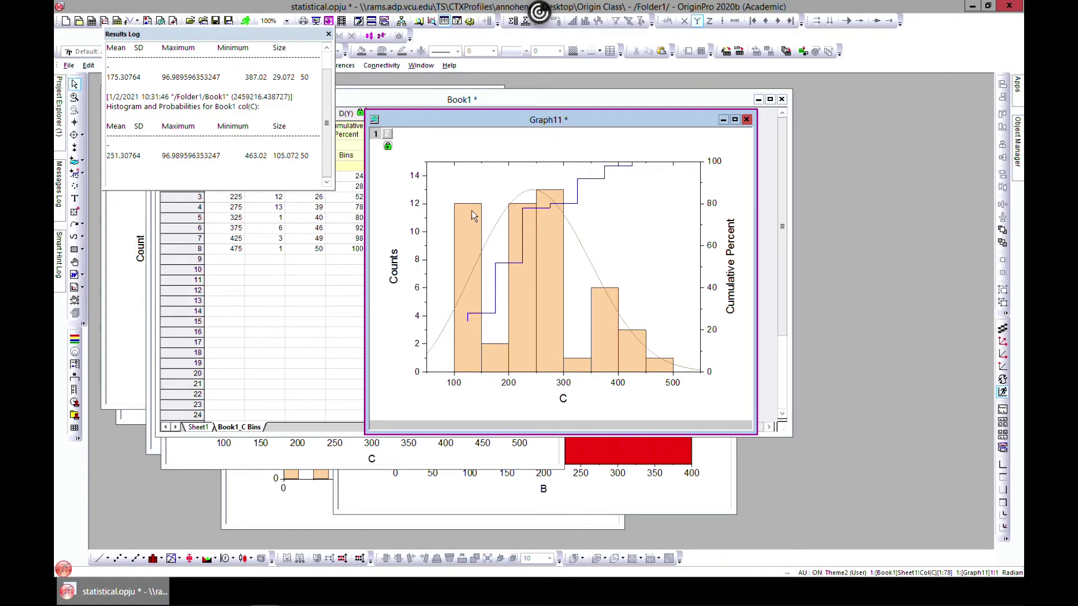
mouse_move(448, 312)
left_click_drag(159, 34, 188, 194)
Bring Book1 forward on Sheet1 and close the Results Log.
left_click(244, 100)
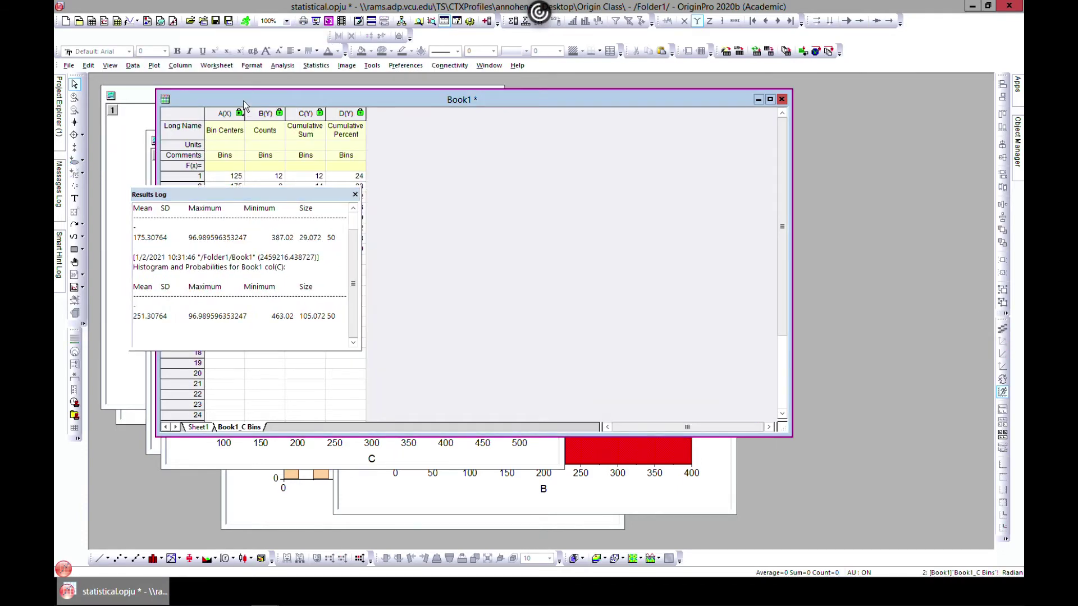
left_click_drag(243, 100, 339, 120)
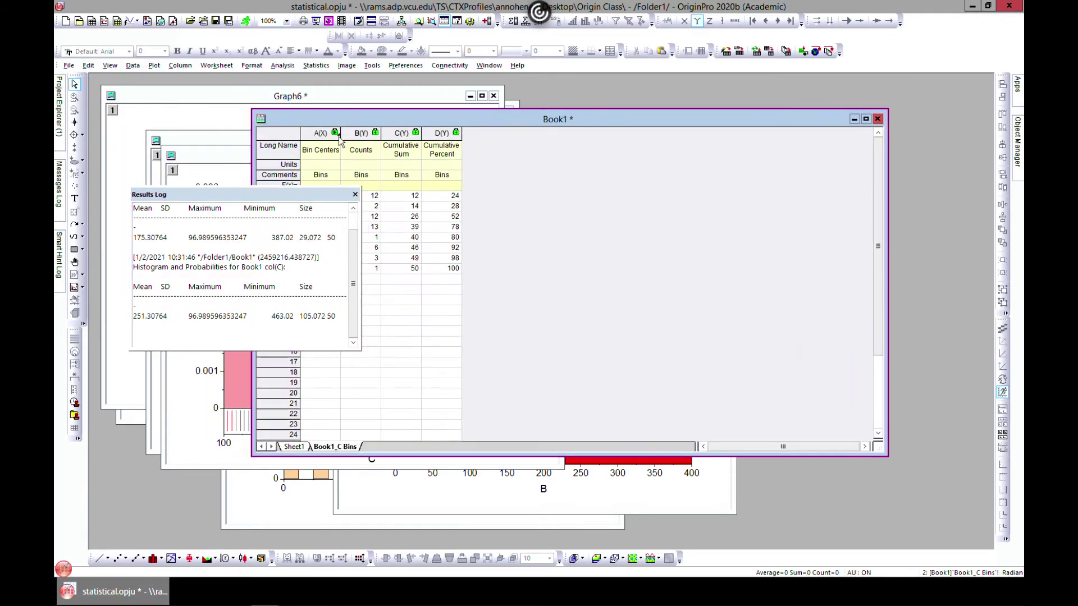
left_click(294, 447)
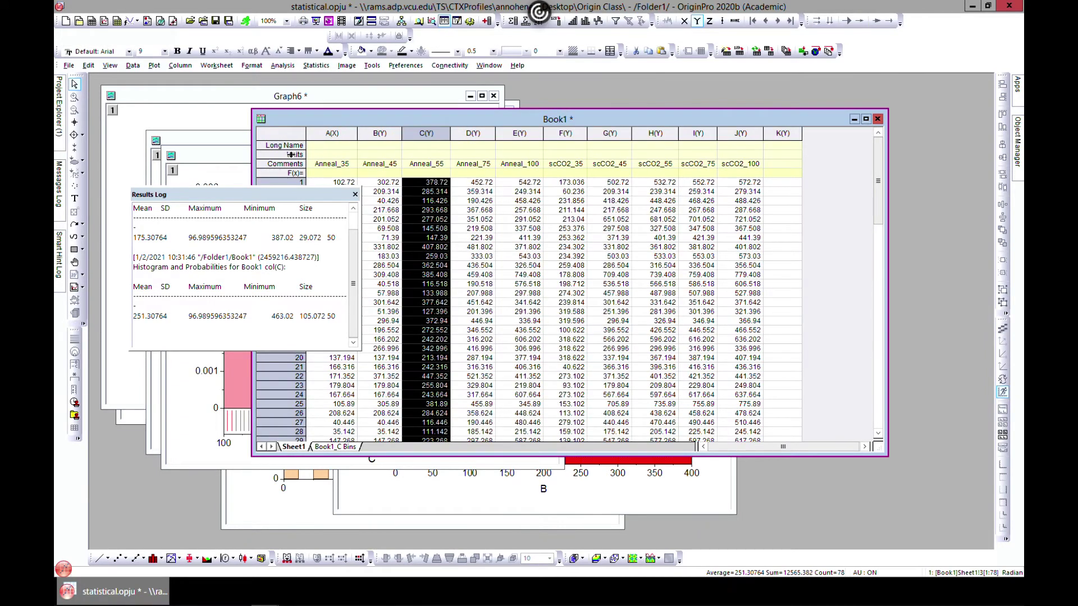
left_click(355, 194)
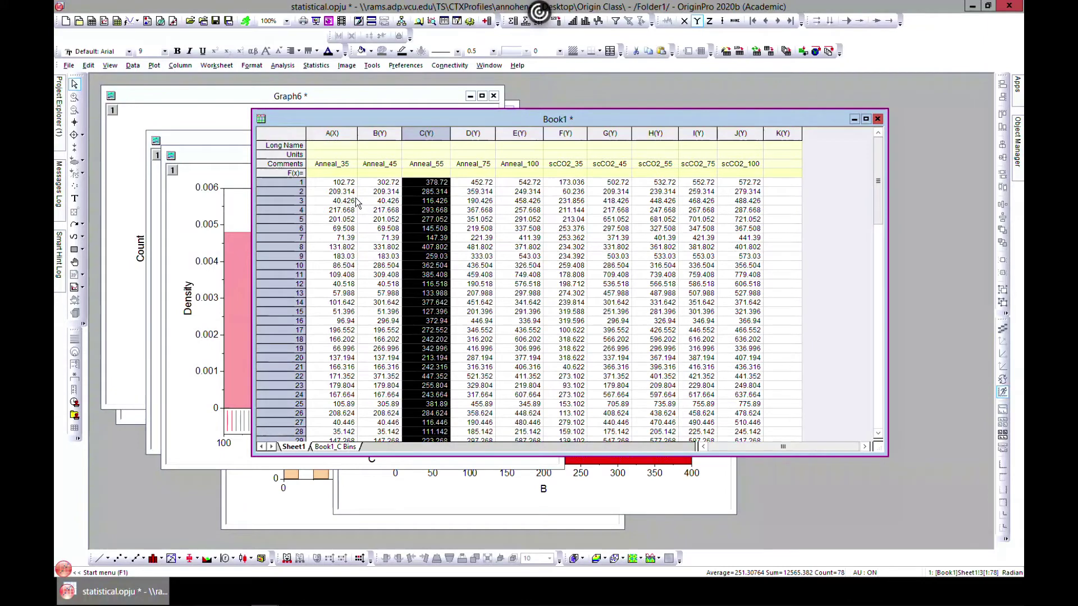
left_click(155, 66)
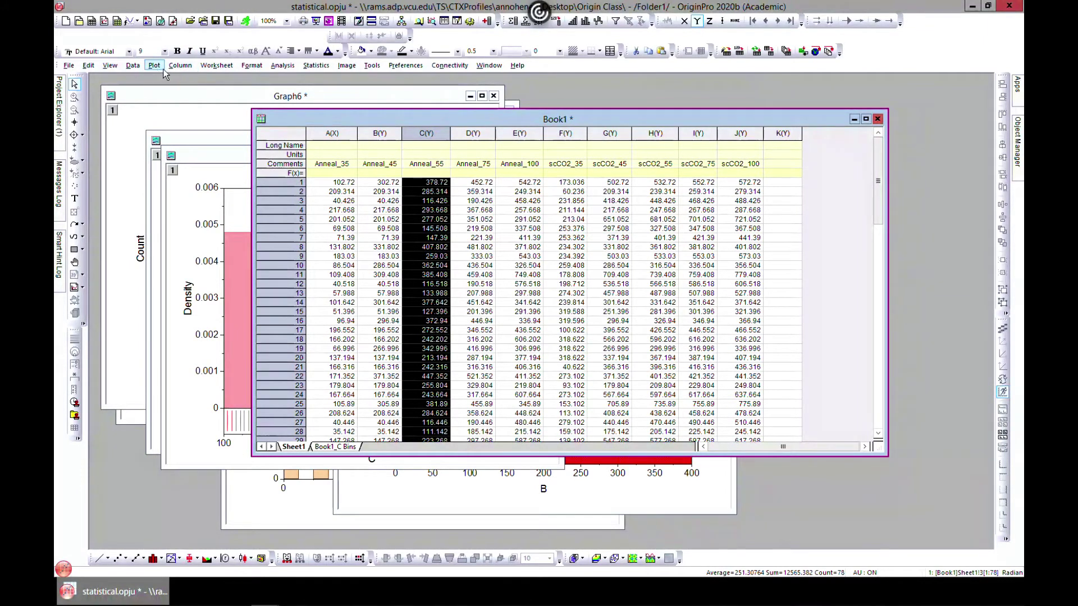
mouse_move(188, 143)
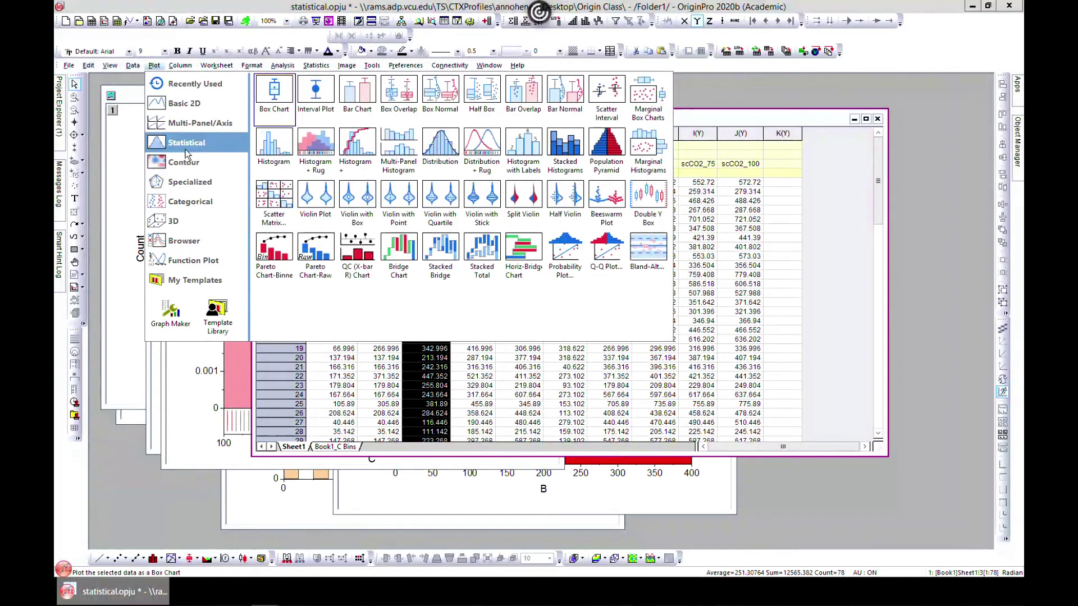
Create an Anneal_55 Distribution histogram with Lognormal curve type, confirmed with OK.
left_click(441, 149)
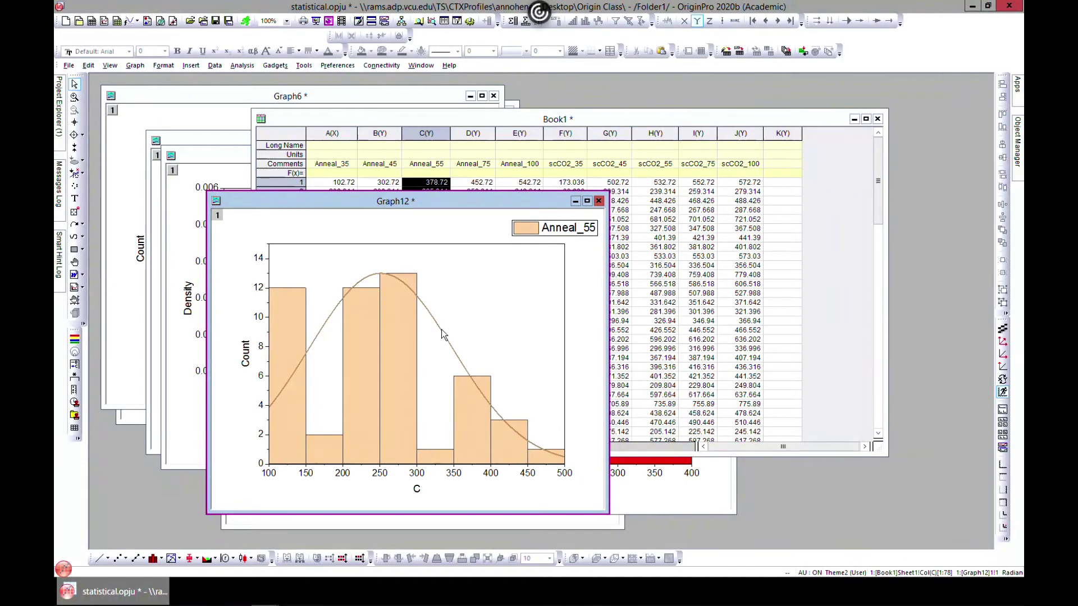
double_click(405, 307)
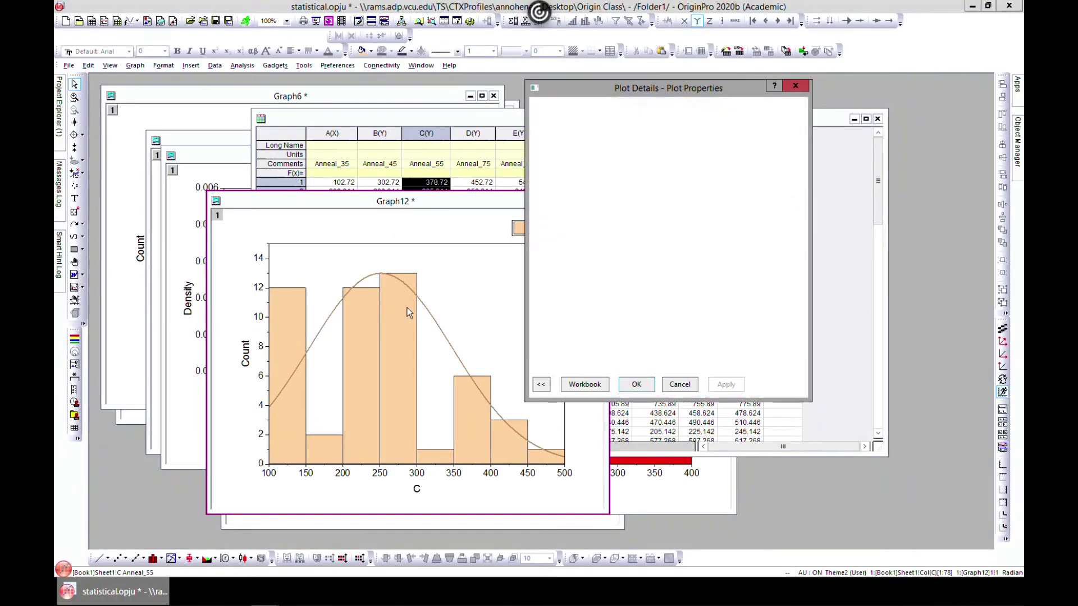
left_click(654, 111)
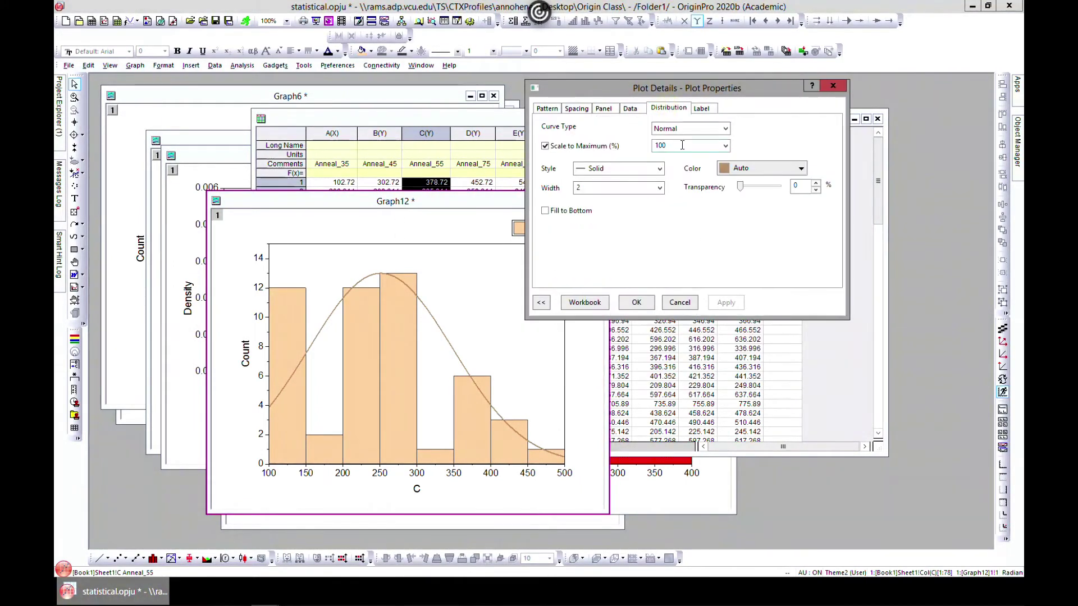
left_click(725, 131)
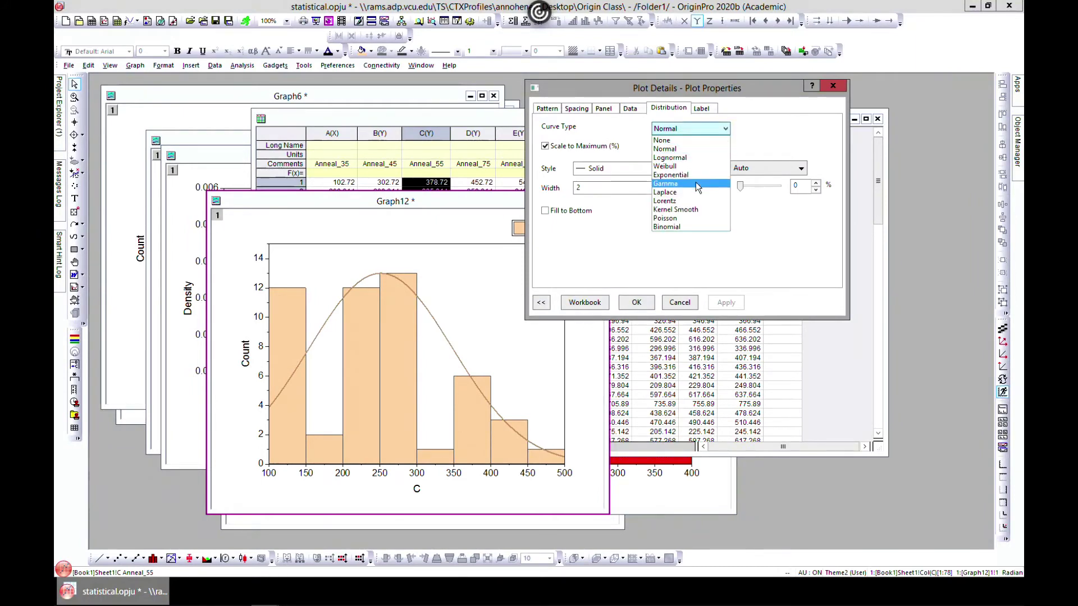
left_click(685, 157)
left_click(730, 302)
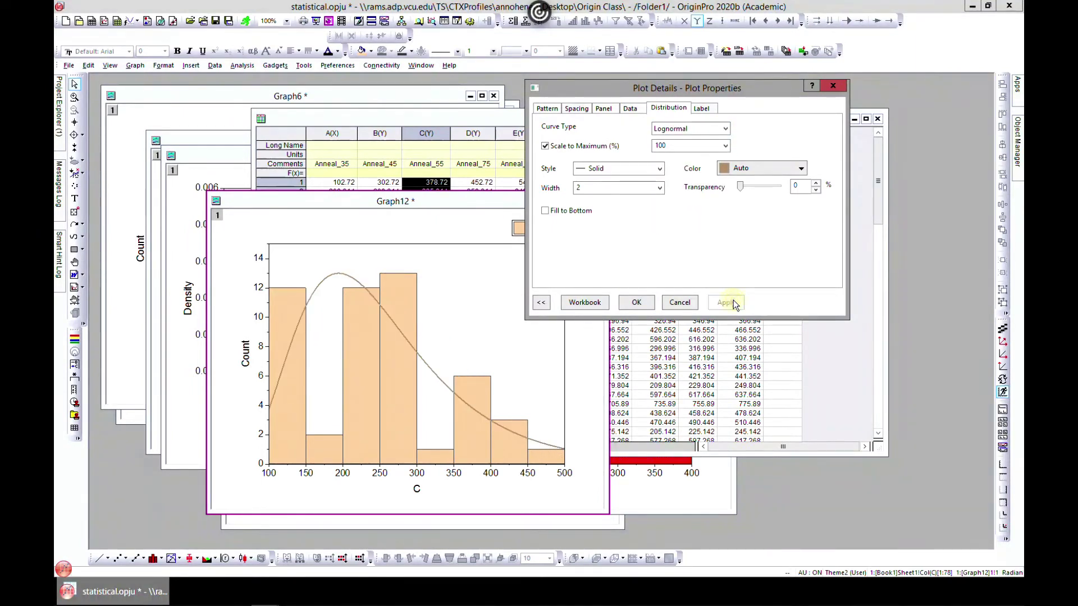
left_click(634, 304)
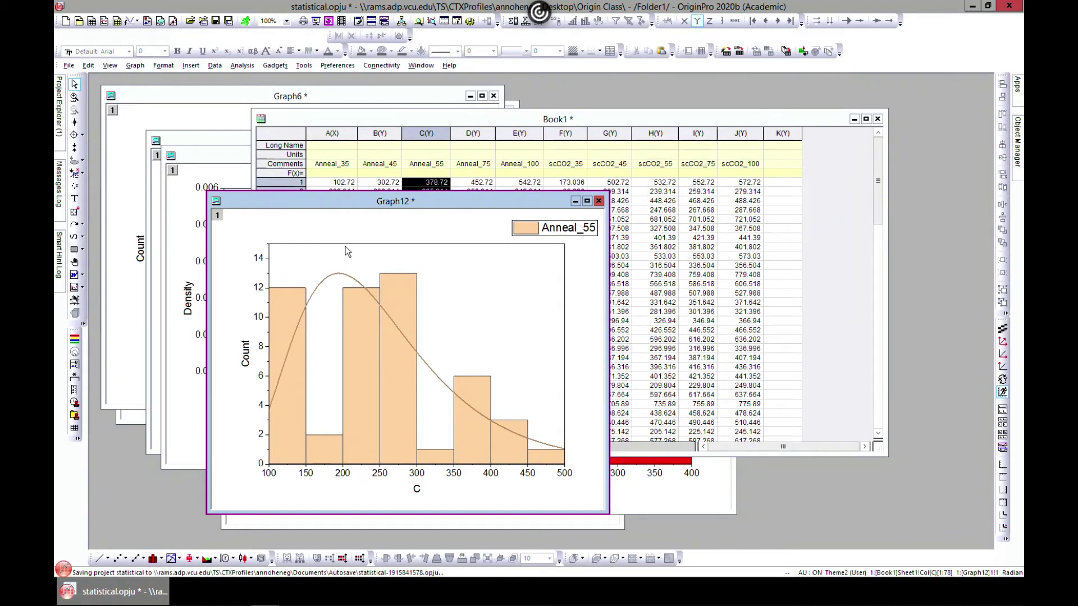
left_click_drag(381, 205, 435, 202)
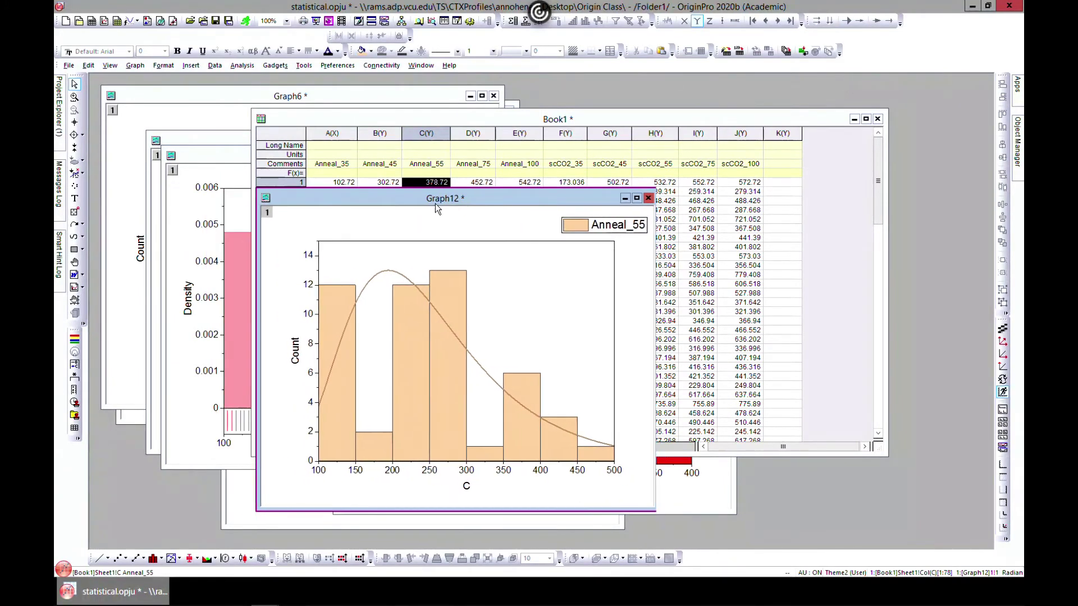
Return to the Book1 worksheet and select the Anneal_55 and Anneal_75 columns (C and D) together.
left_click(242, 66)
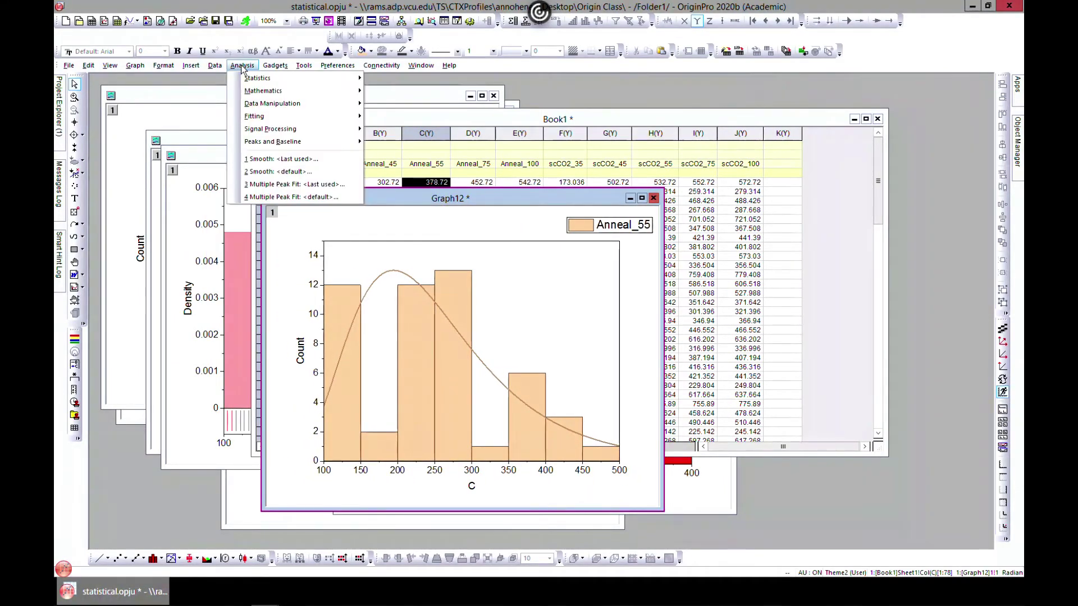
left_click(403, 121)
left_click(180, 65)
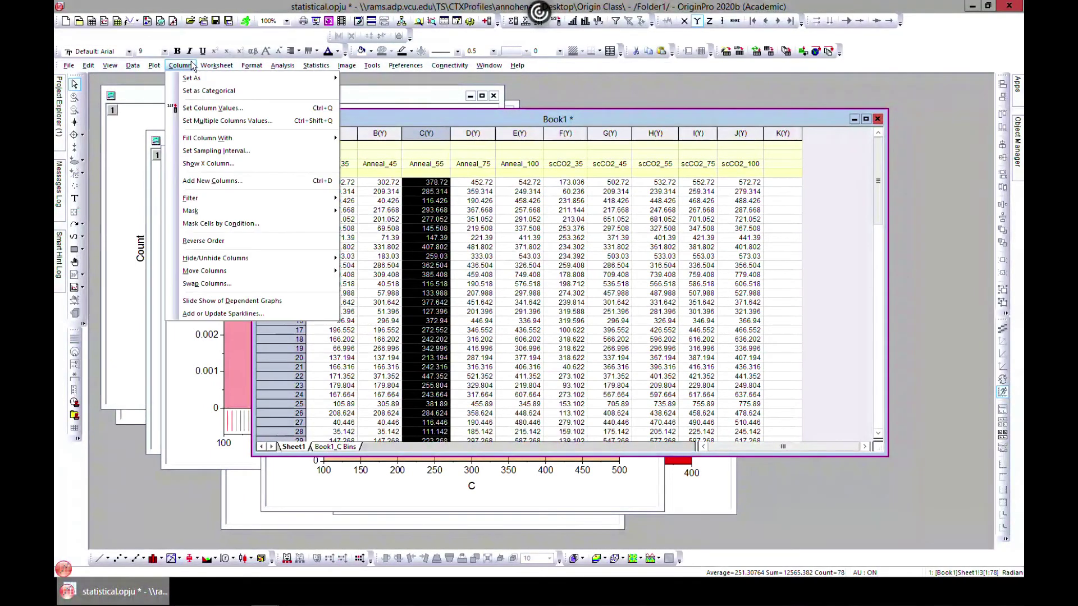
left_click(152, 69)
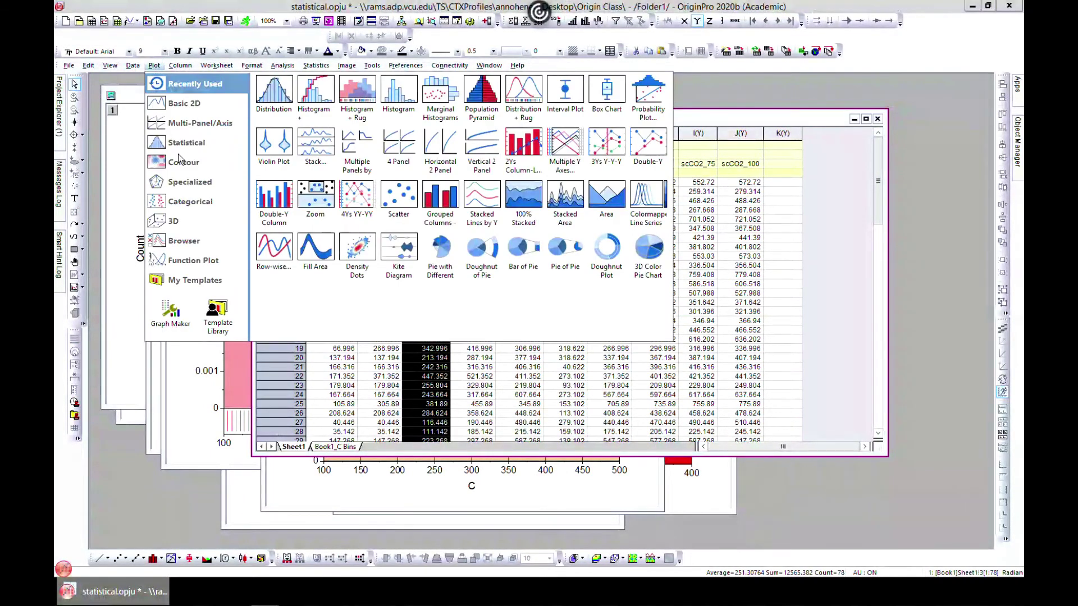
mouse_move(181, 145)
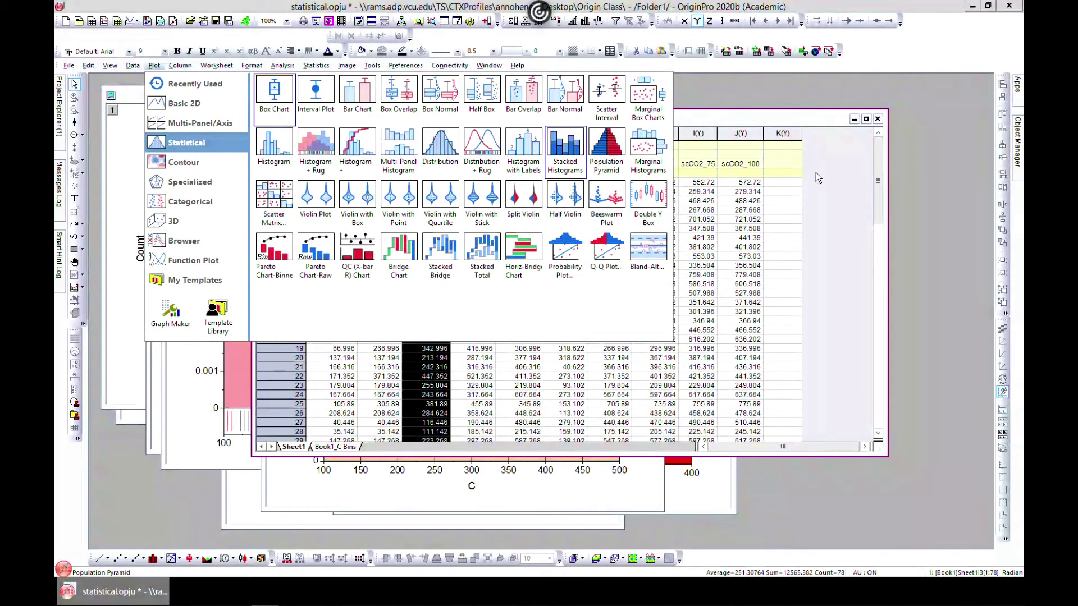
left_click(733, 119)
left_click(481, 133, "ctrl")
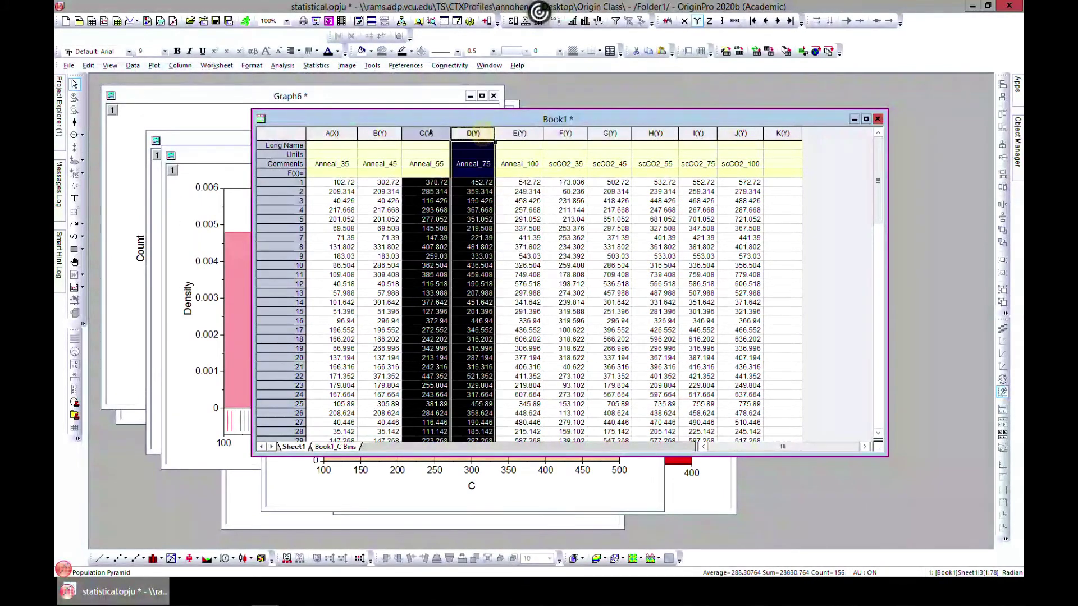
Plot Anneal_55 and Anneal_75 as Stacked Histograms in Graph13, then move its window up and left.
left_click(155, 66)
mouse_move(176, 110)
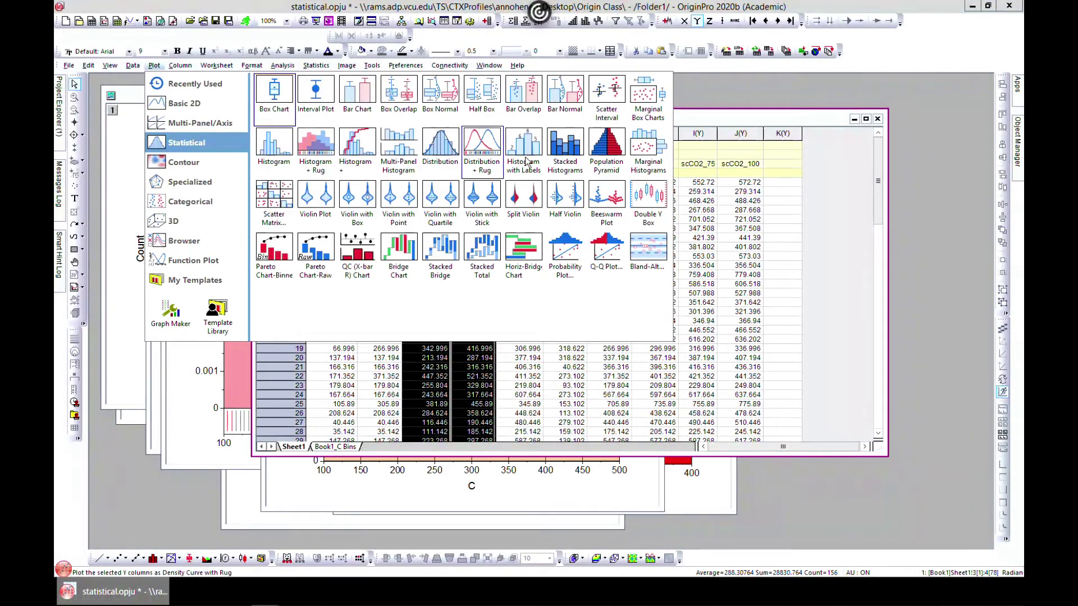
left_click(565, 145)
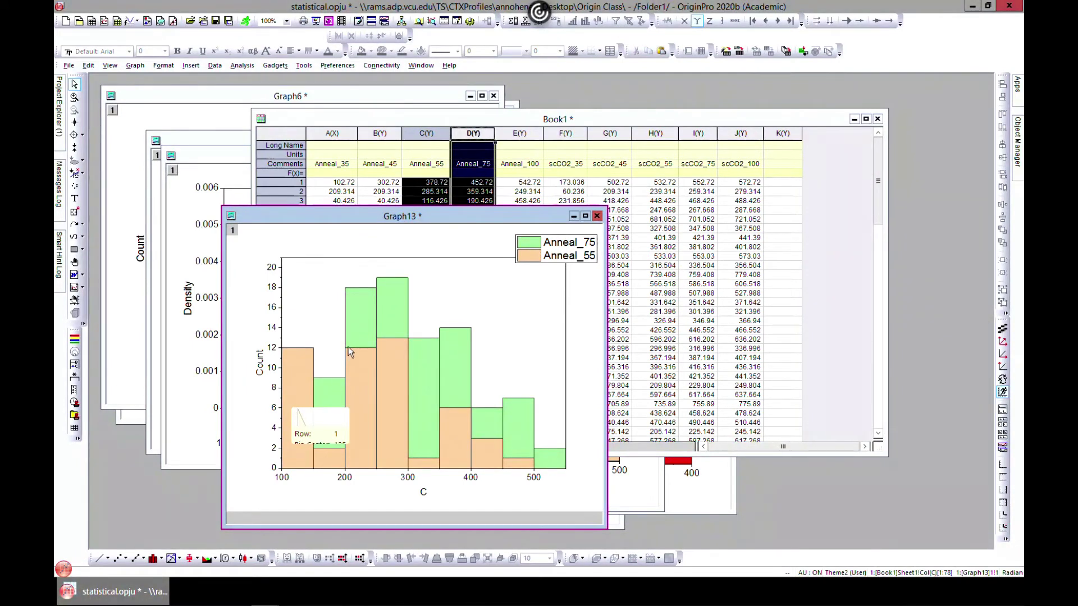
left_click_drag(413, 221, 439, 189)
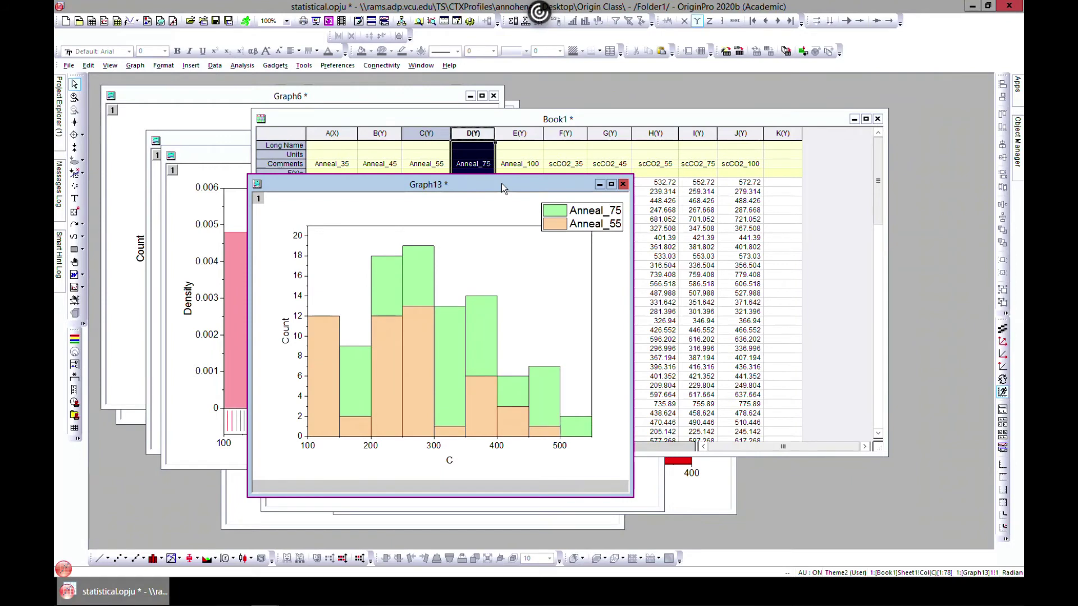
left_click_drag(501, 183, 466, 137)
In Plot Details, enable and apply bar labels so each Anneal_55 and Anneal_75 bar shows its count.
double_click(440, 274)
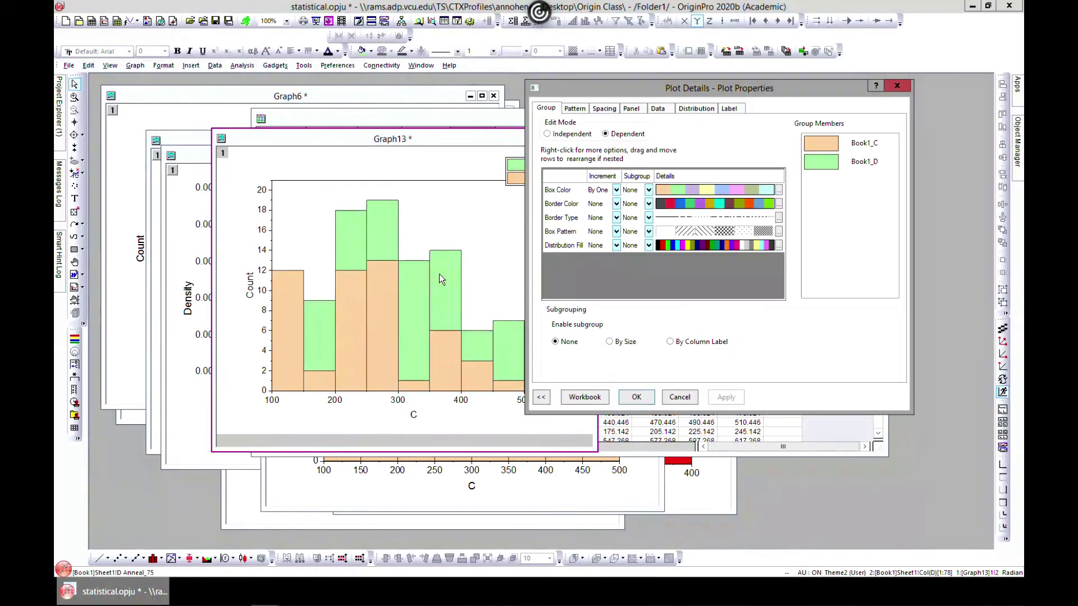
left_click(729, 108)
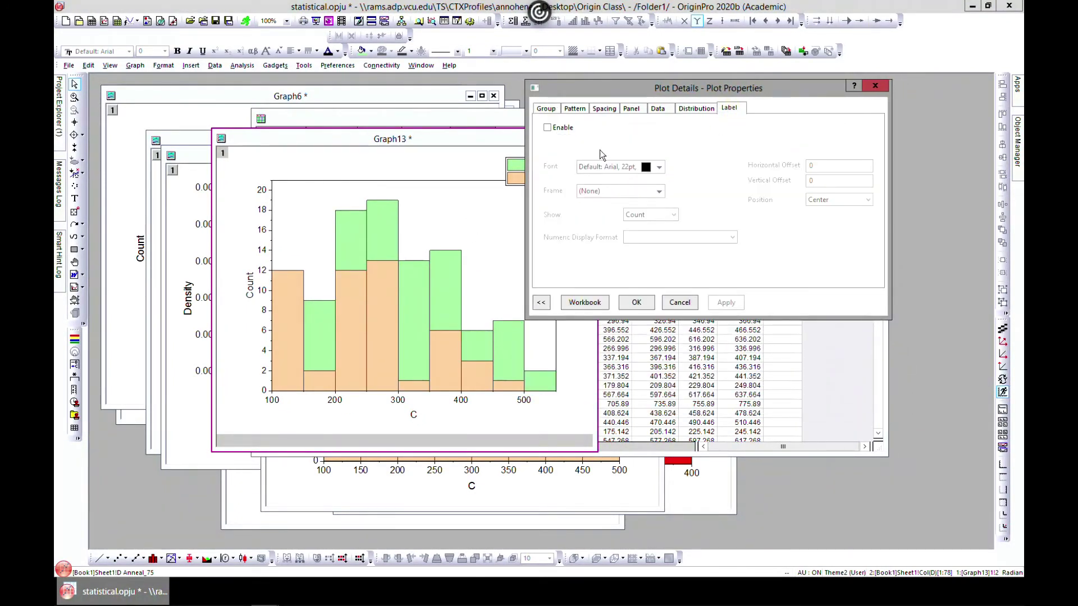
left_click(547, 128)
left_click(726, 303)
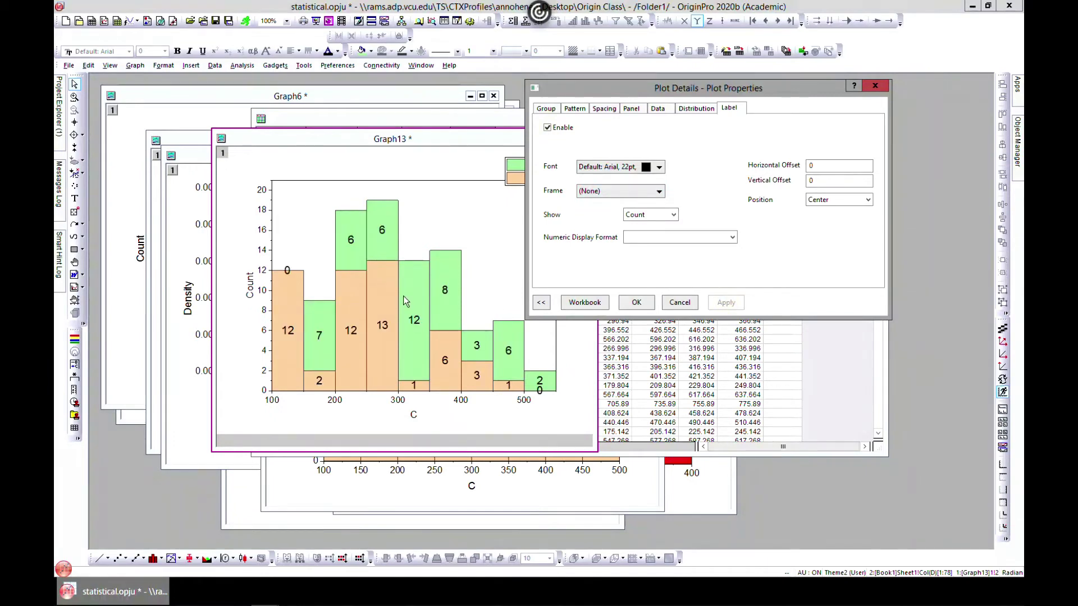
left_click(547, 128)
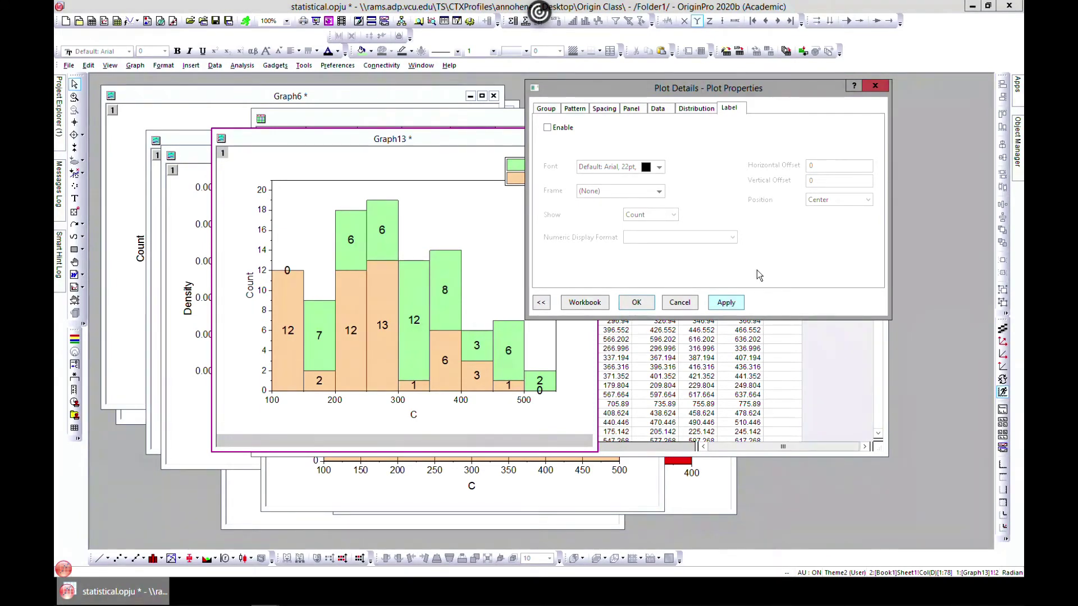
left_click(875, 86)
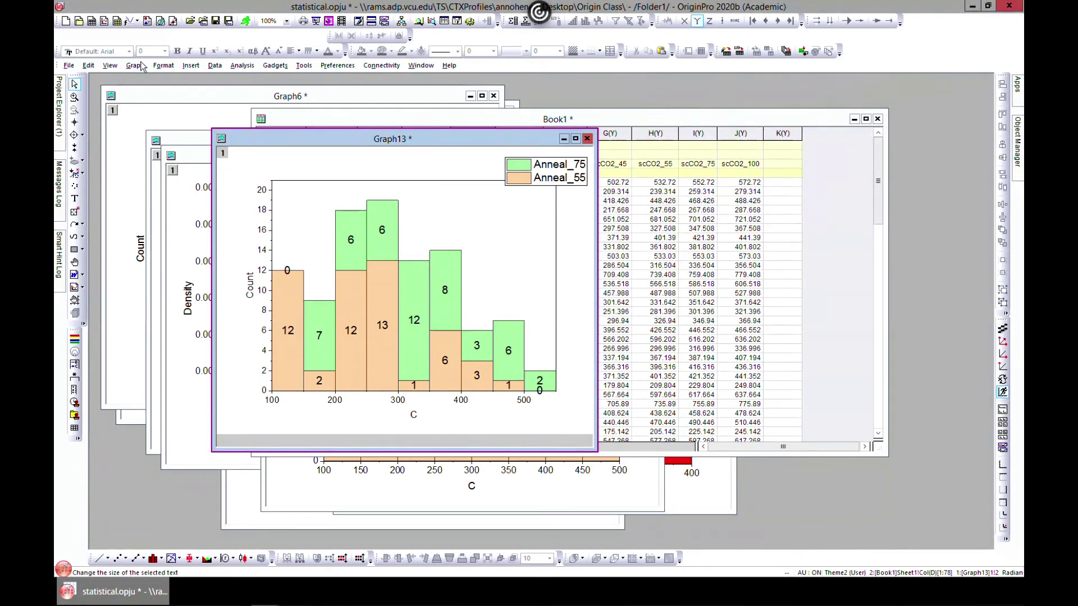
Plot columns D (Anneal_75) and E (Anneal_100) as a Population Pyramid in Graph14, moving it up.
left_click(695, 122)
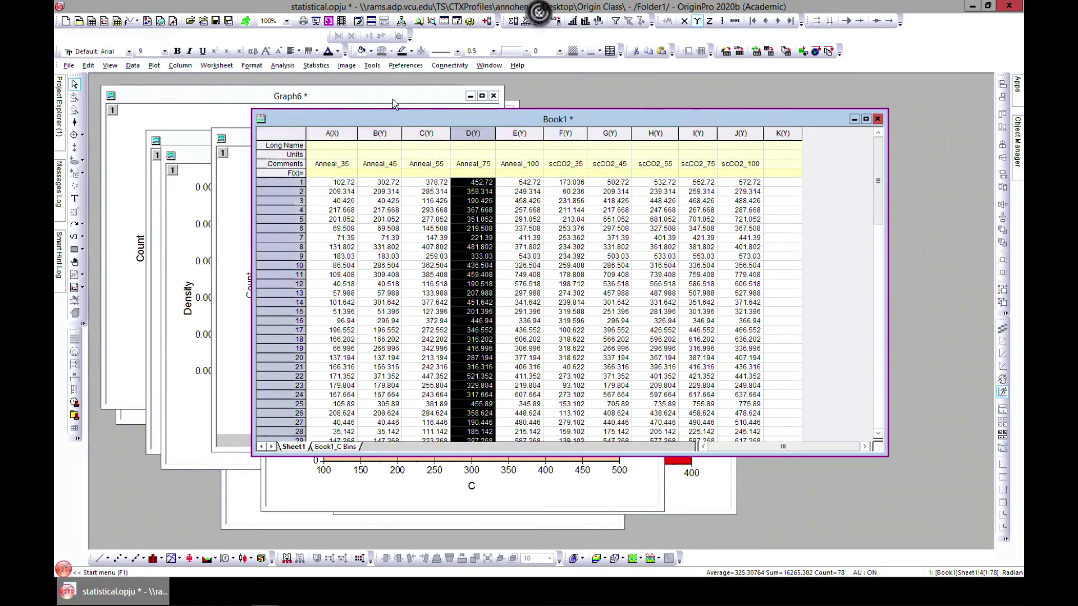
left_click(520, 133, "ctrl")
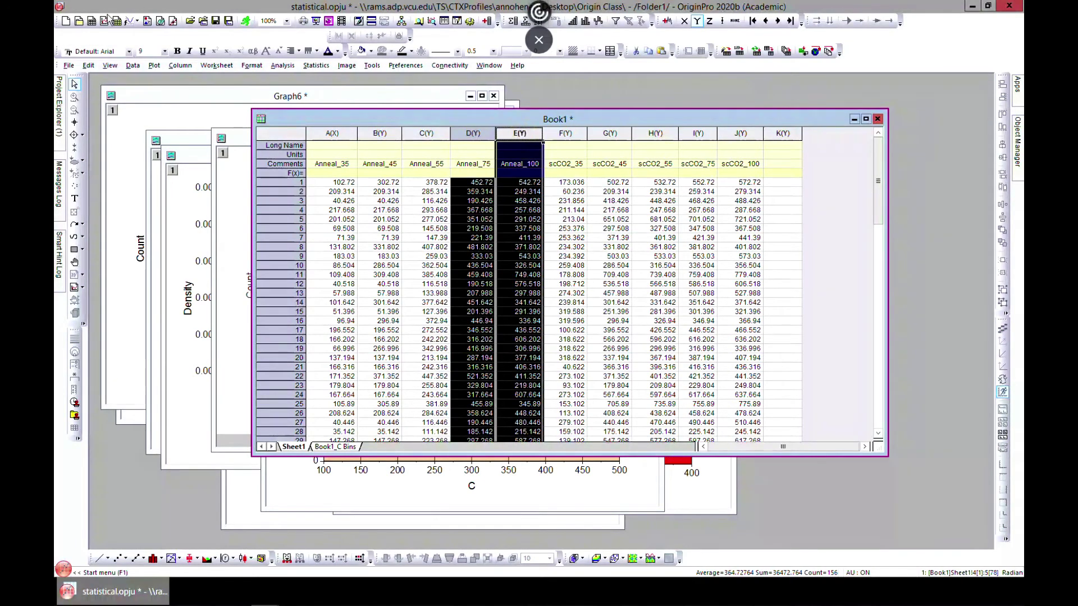
left_click(154, 65)
mouse_move(173, 144)
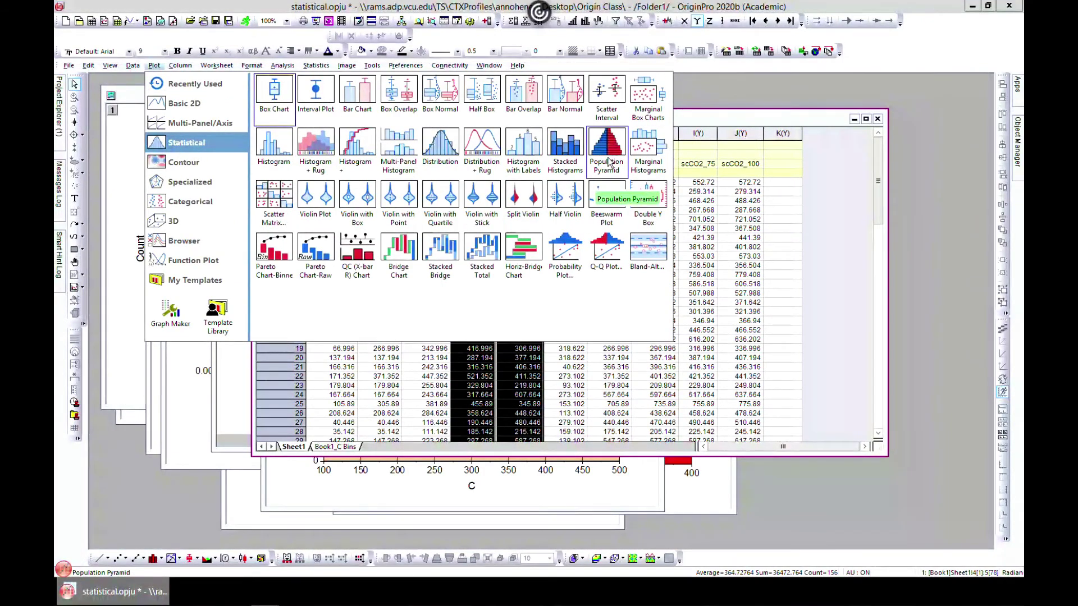
left_click(607, 154)
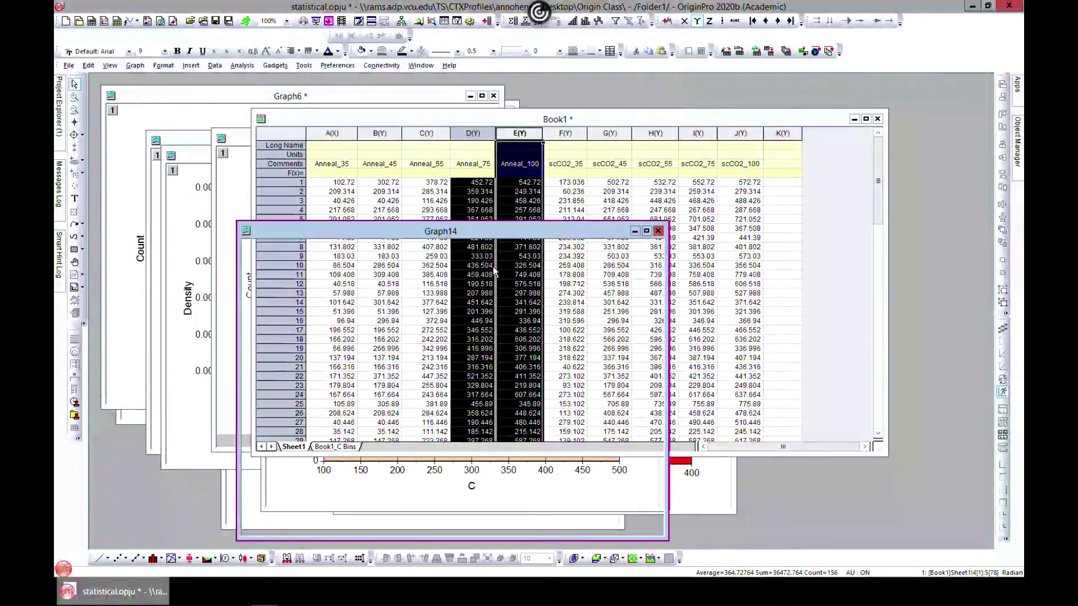
left_click_drag(452, 233, 475, 144)
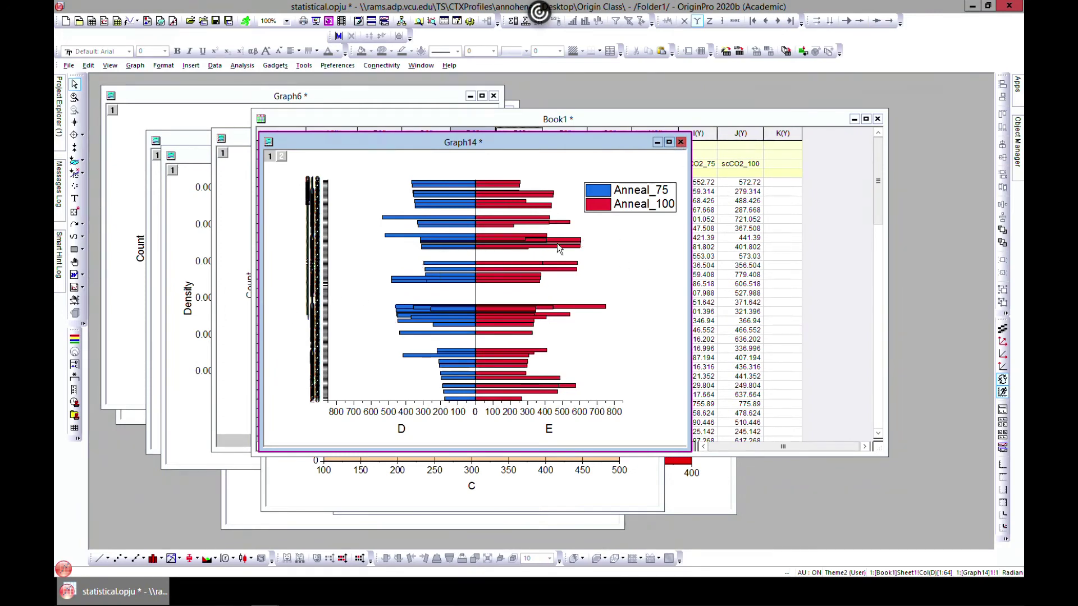
Close Graph14, plot cells F1:G10 (scCO2_35, scCO2_45) as a Population Pyramid, then close Graph15.
left_click(680, 142)
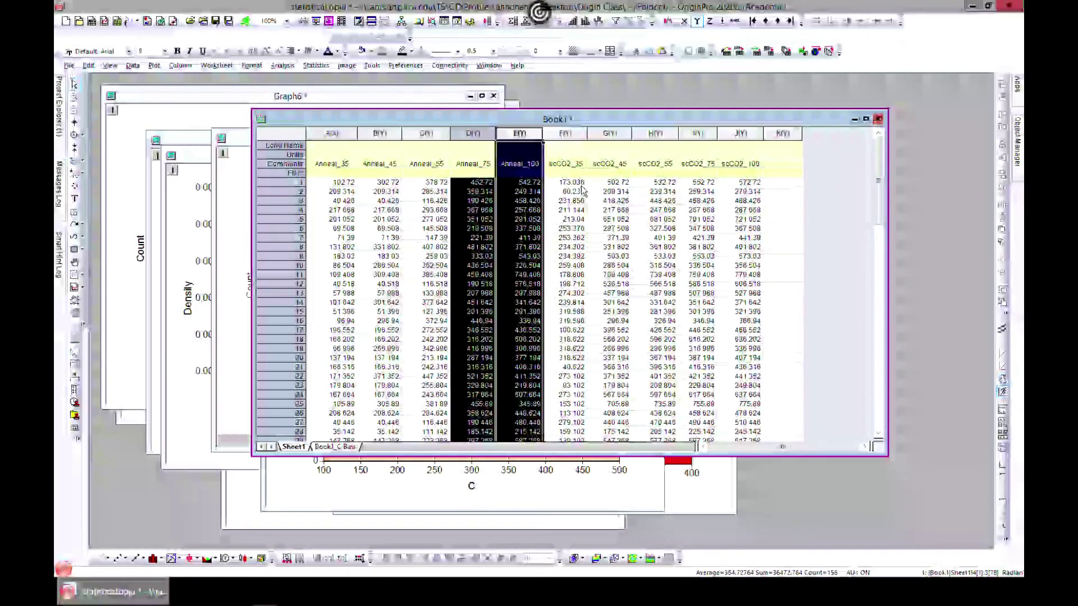
left_click_drag(568, 182, 617, 268)
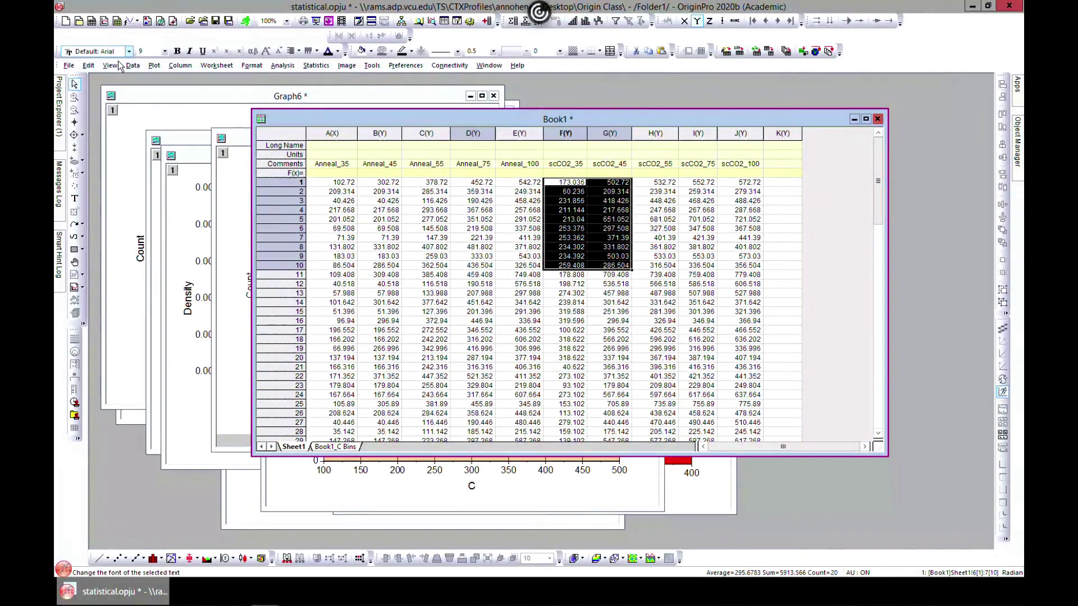
left_click(153, 66)
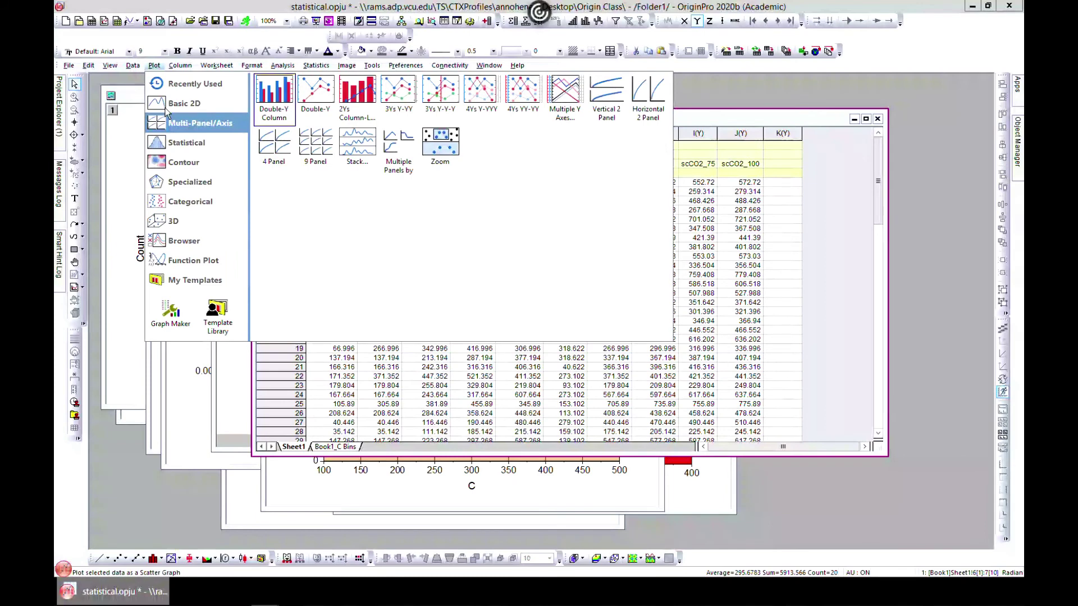
mouse_move(180, 142)
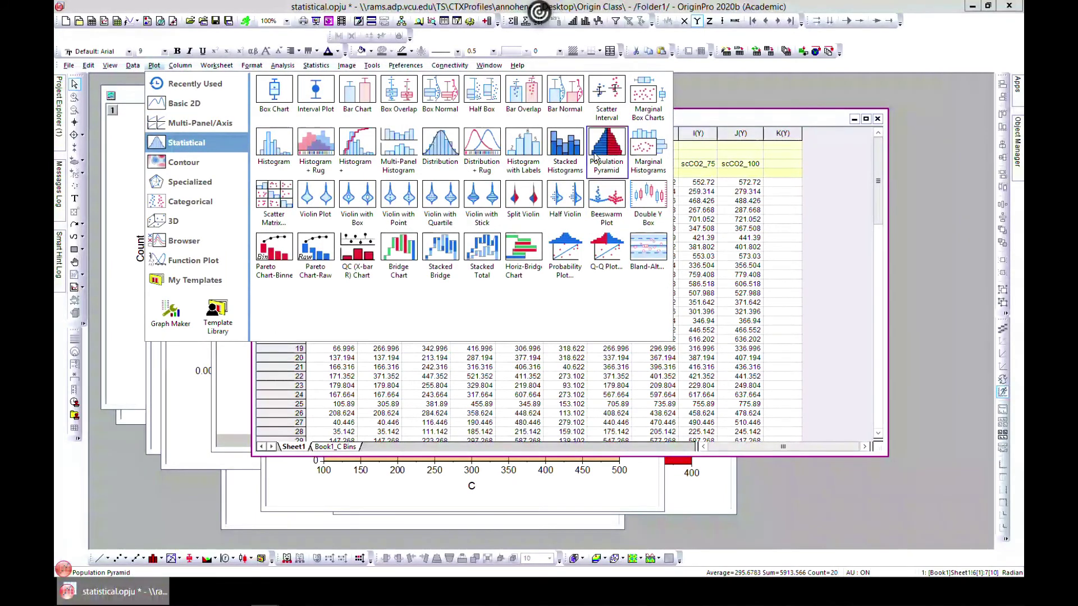
left_click(606, 143)
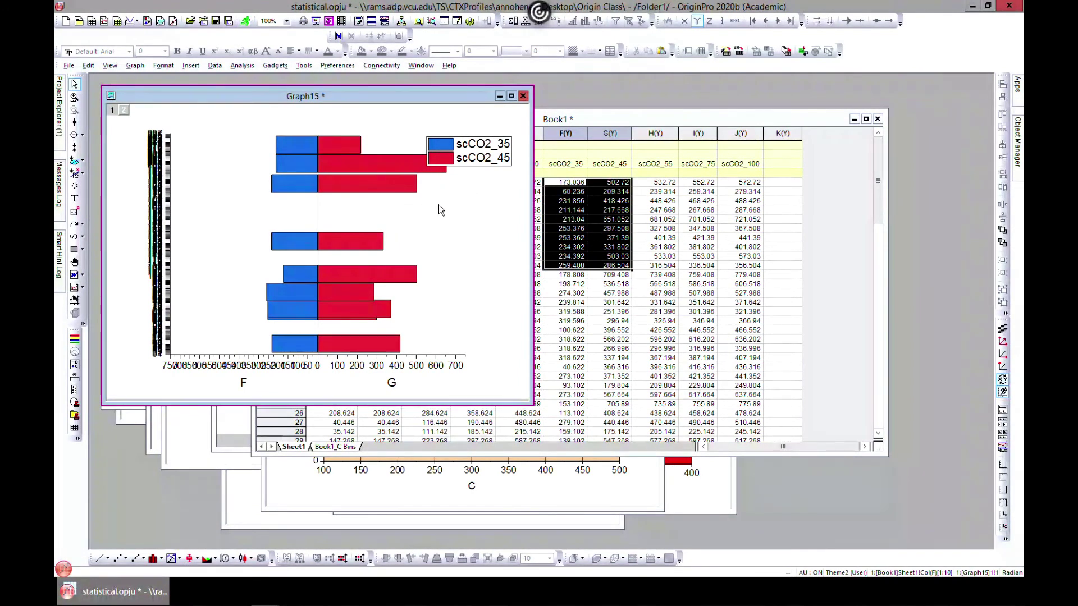
left_click(524, 97)
Delete the closed Graph15 and plot scCO2_35 versus scCO2_45 as a scatter with Marginal Histograms.
left_click(477, 324)
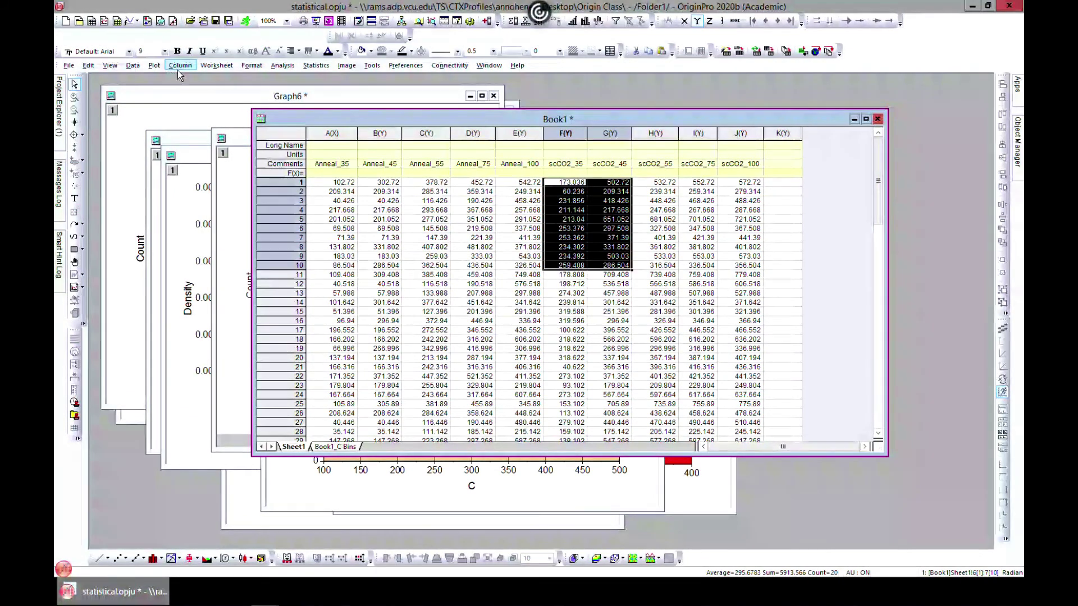
left_click(154, 65)
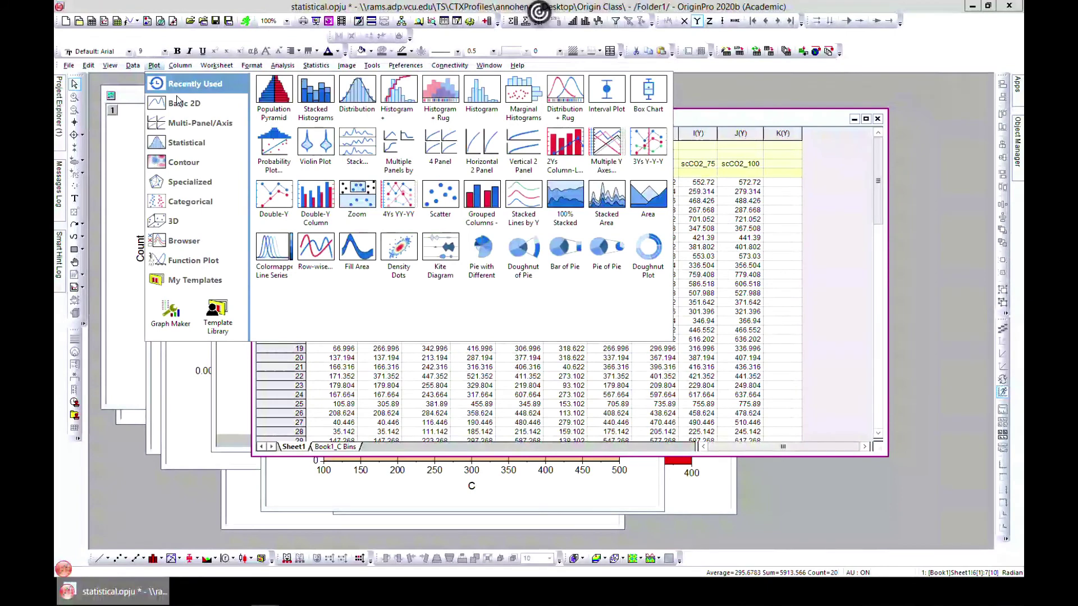
mouse_move(187, 147)
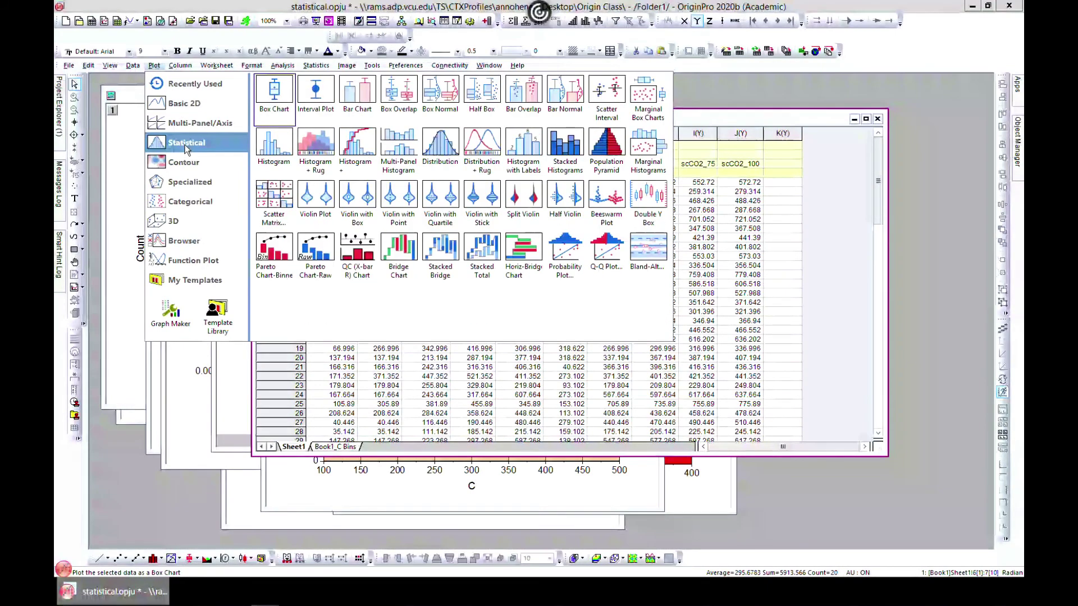
left_click(647, 163)
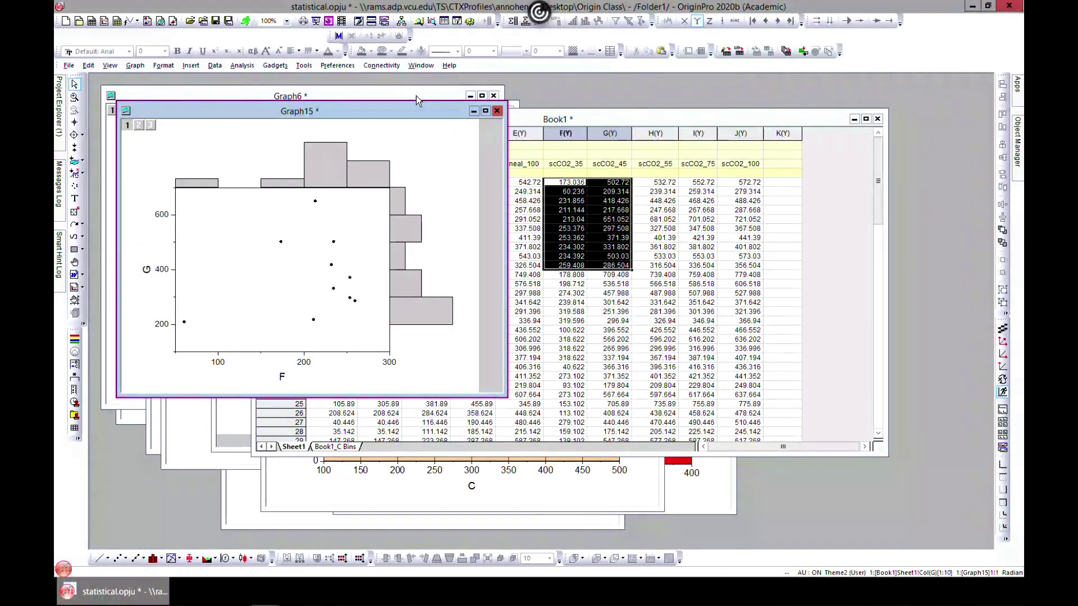
Rearrange the Graph15, Book1, Graph14 and Graph6 windows so each is visible.
left_click_drag(411, 108, 700, 122)
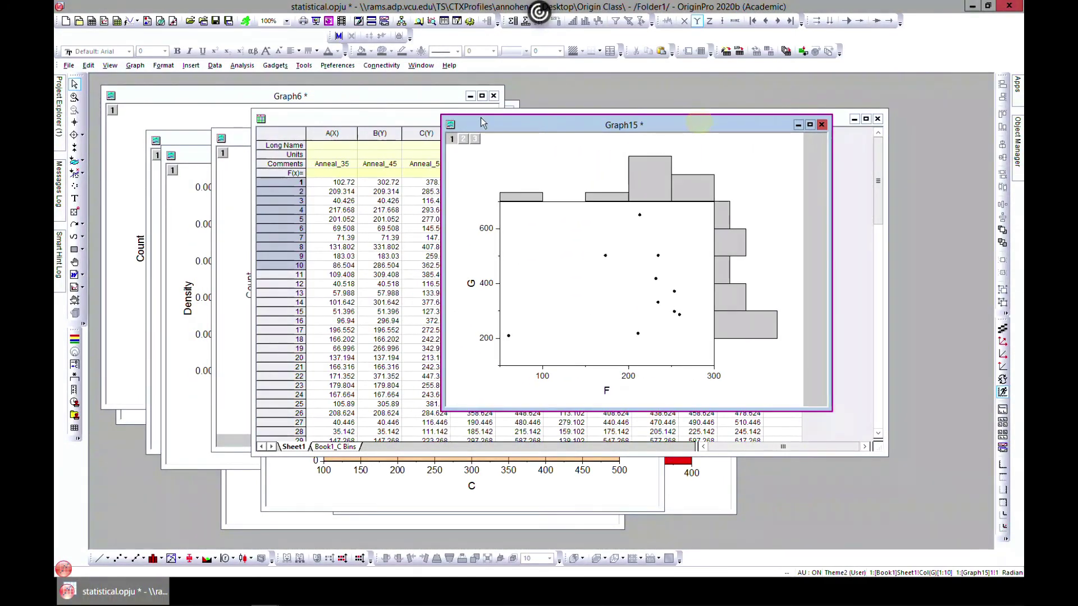
left_click_drag(329, 110, 406, 184)
left_click(280, 107)
left_click_drag(281, 106, 320, 110)
left_click_drag(194, 105, 190, 93)
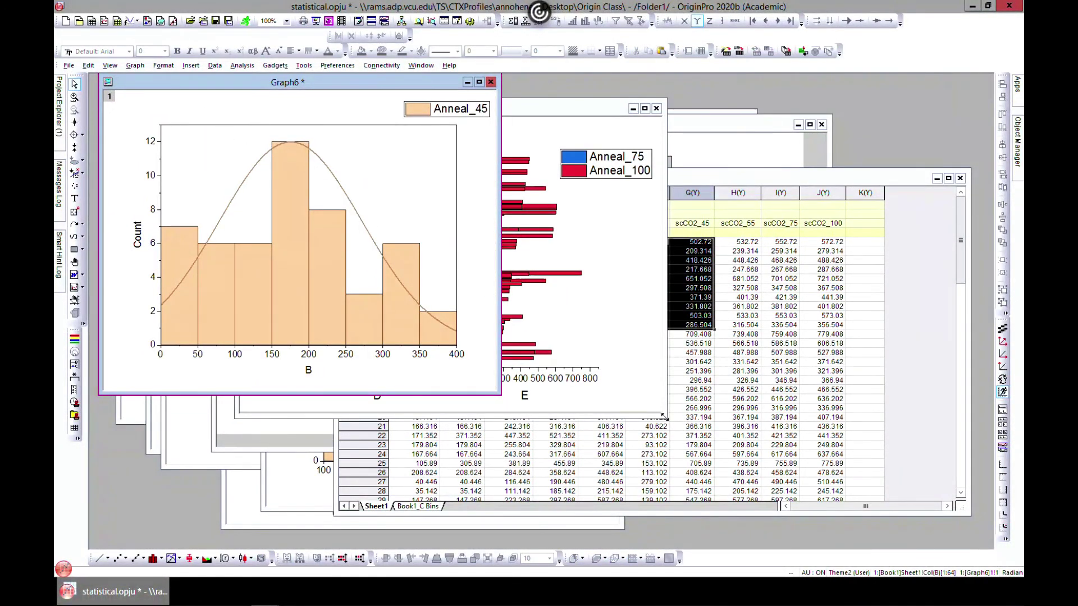
Resize Graph14 larger by its corner and bring Graph6, the fitted Anneal_45 histogram, to the front.
left_click_drag(664, 415, 702, 454)
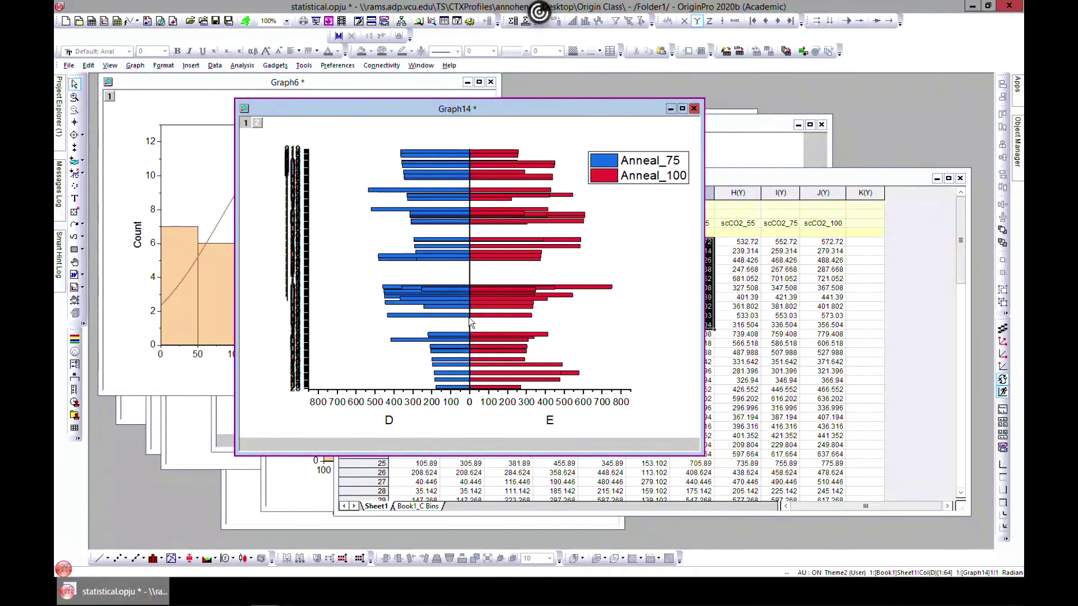
left_click(185, 181)
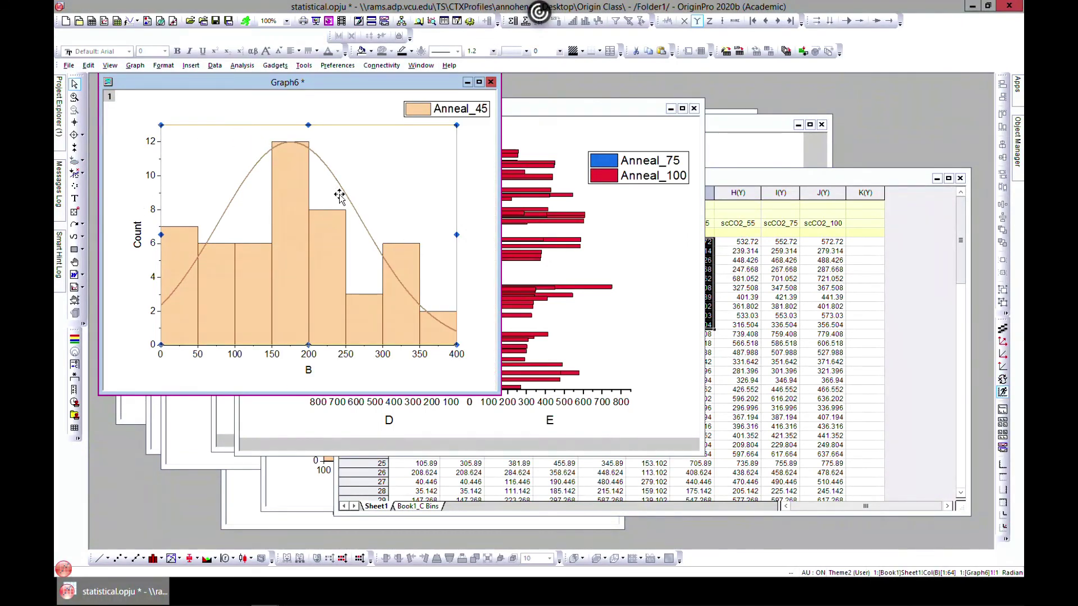